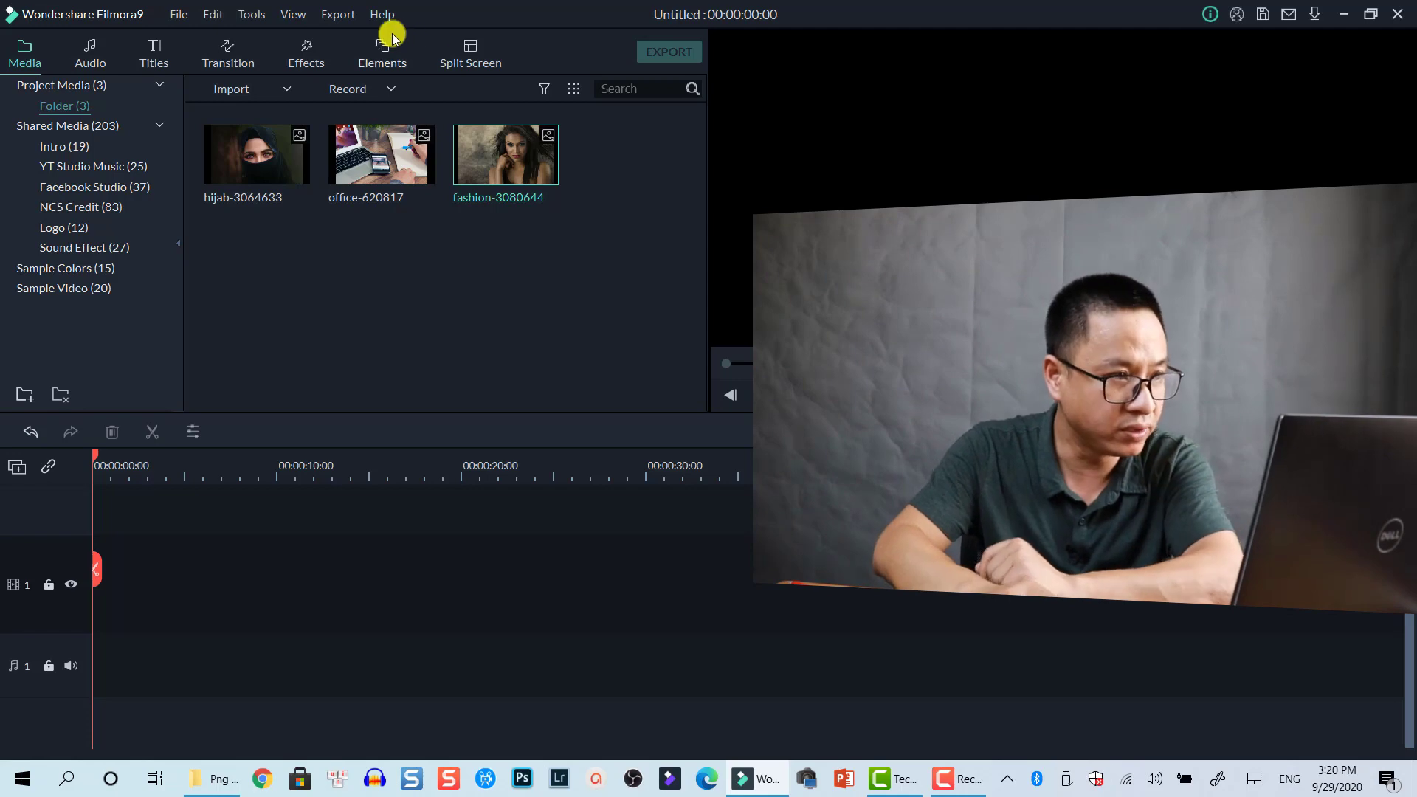
In Editing preferences, set the default photo duration to 5.00 seconds and keep Crop to Fit placement.
click(179, 16)
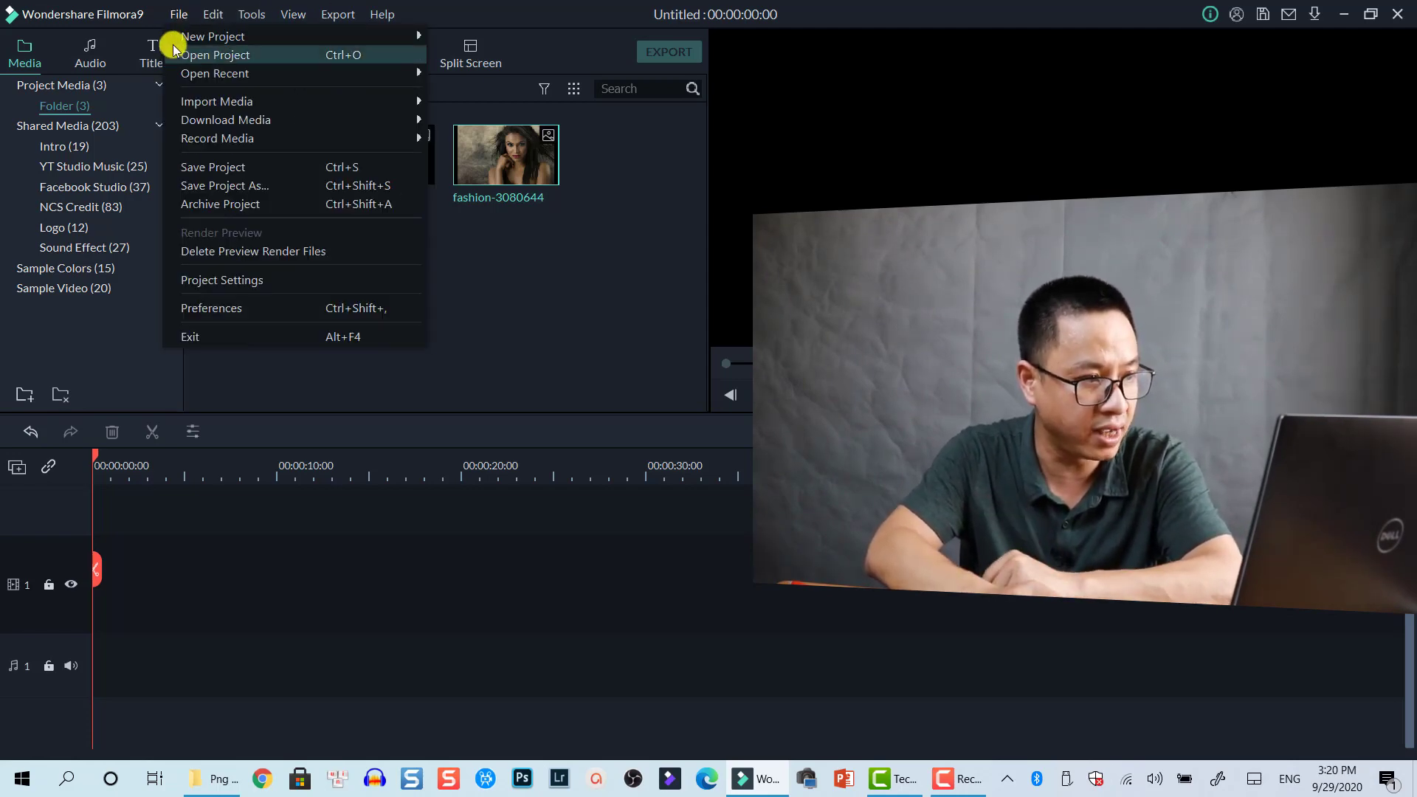
click(236, 314)
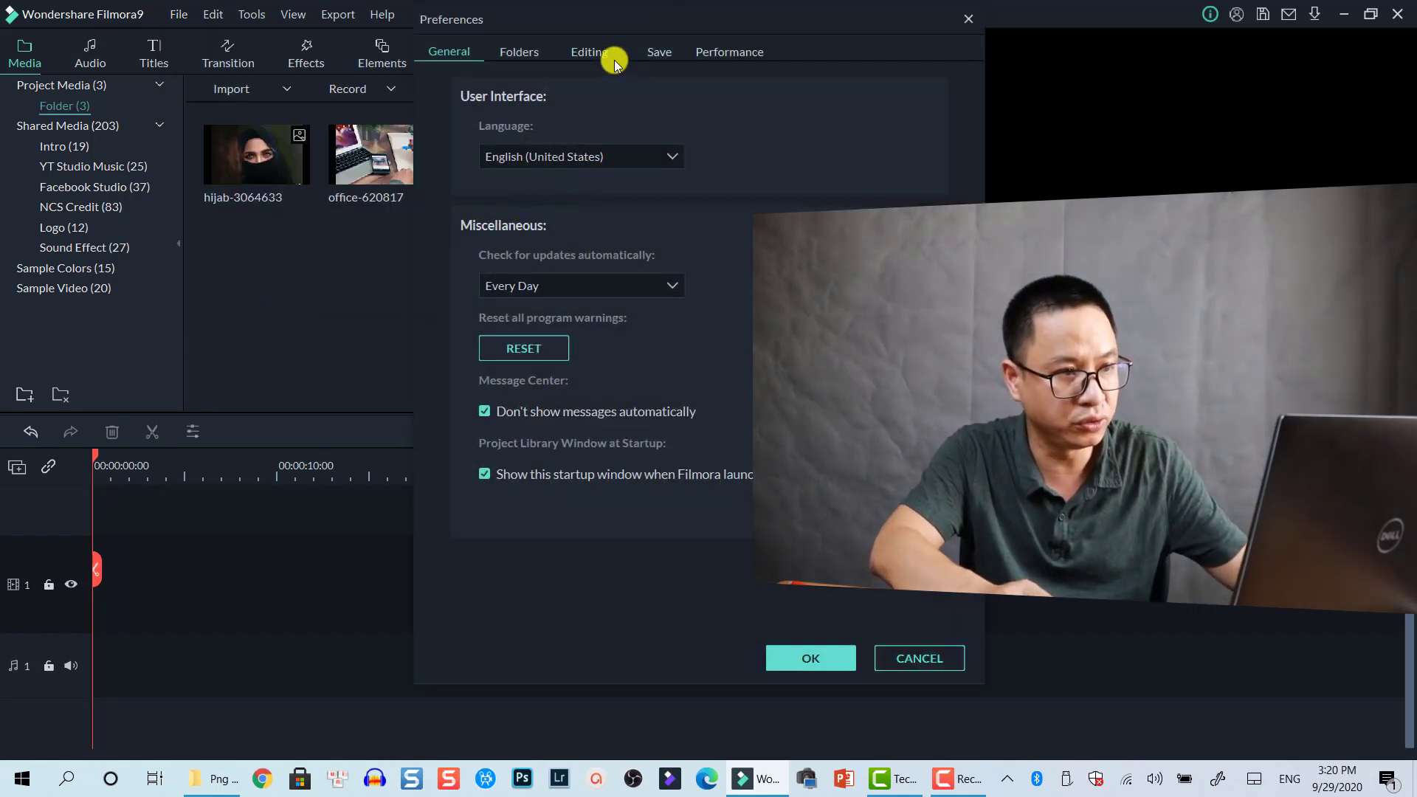
click(601, 59)
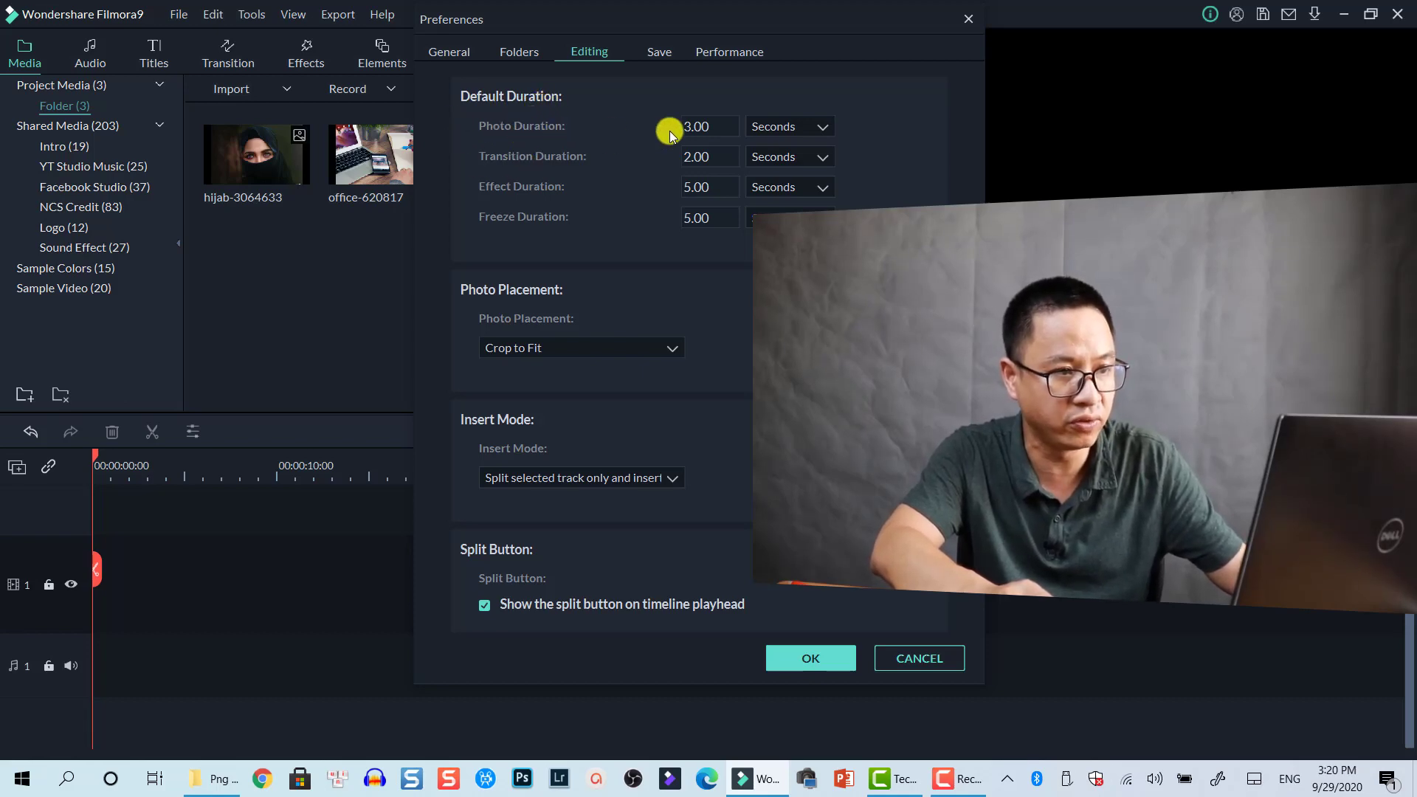
click(800, 127)
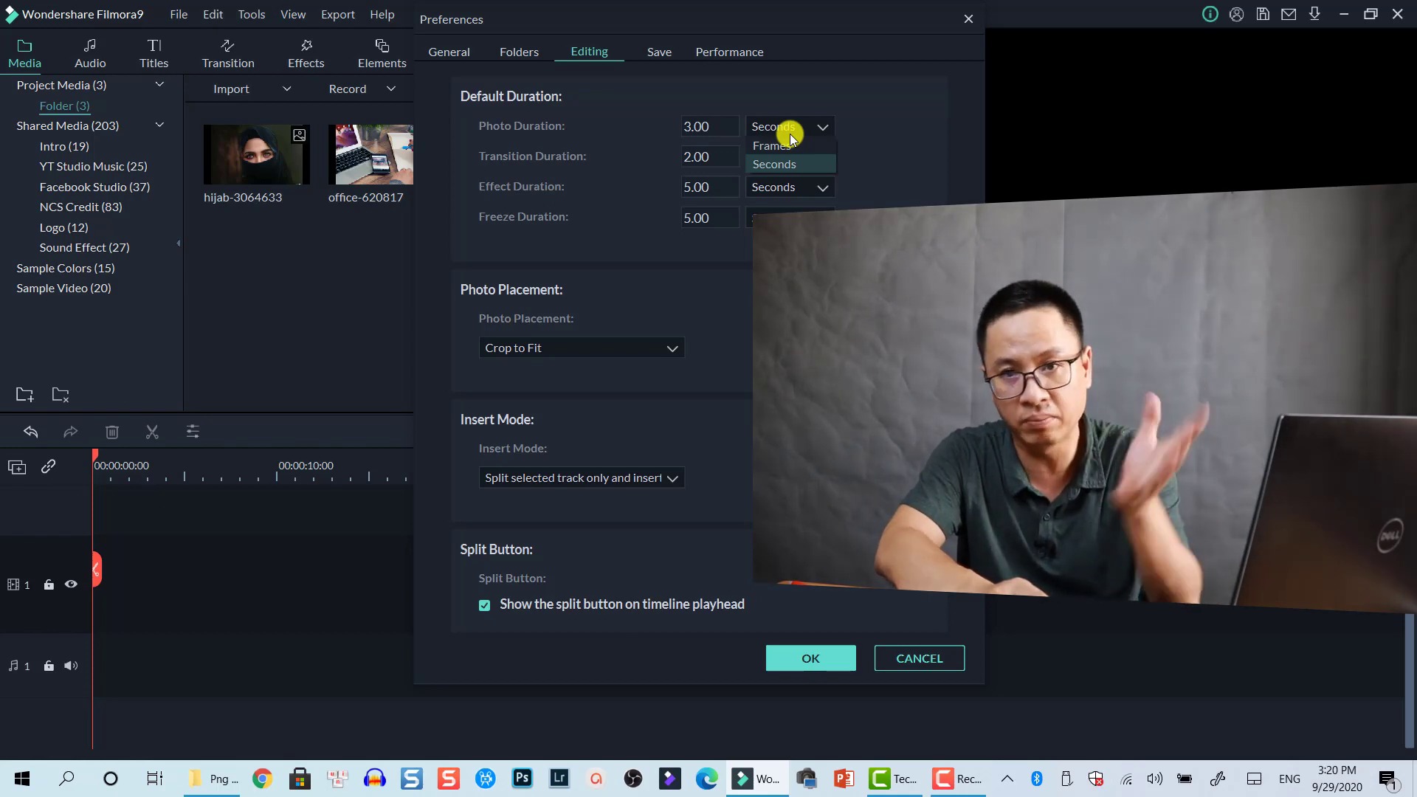
click(691, 128)
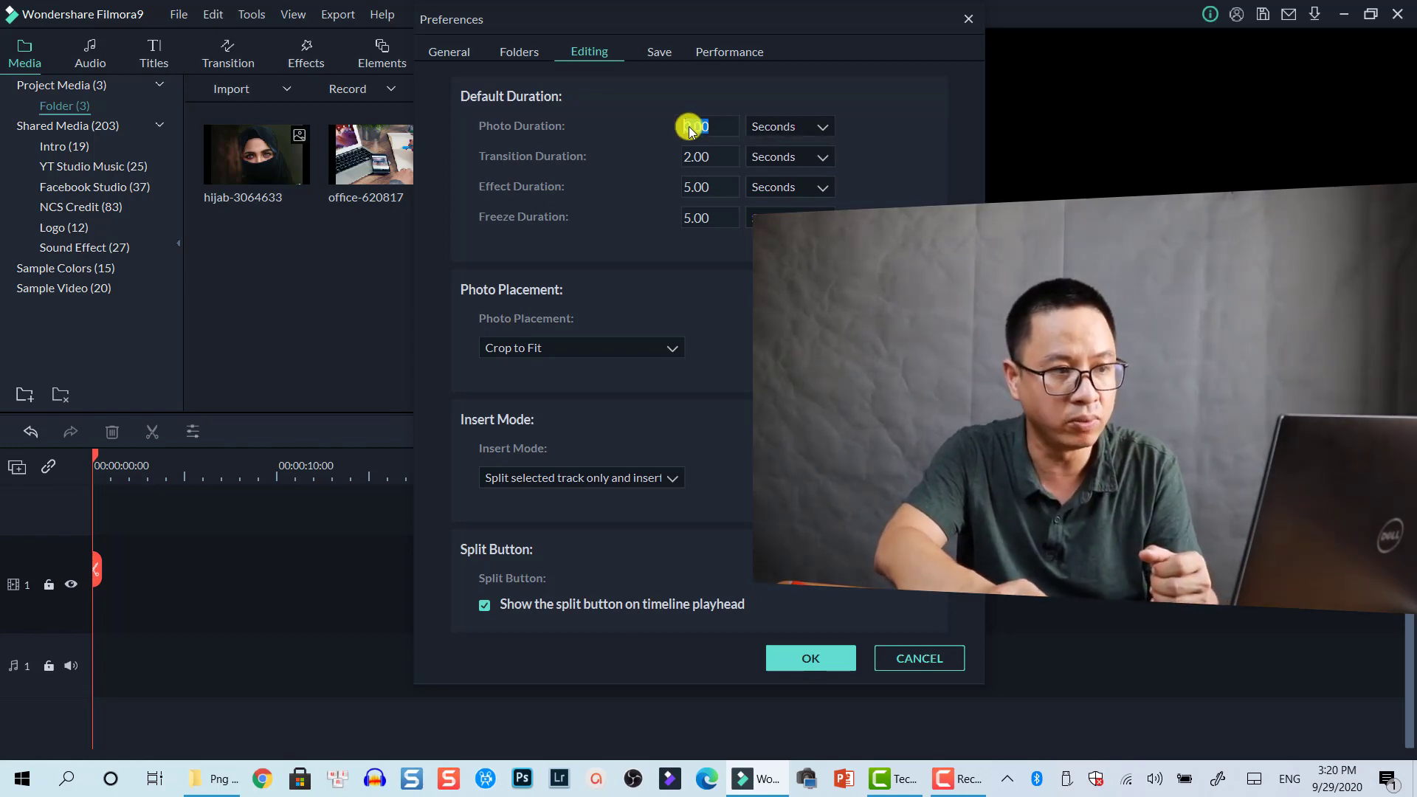
double_click(689, 126)
text(3)
scroll(677, 132, up, 2)
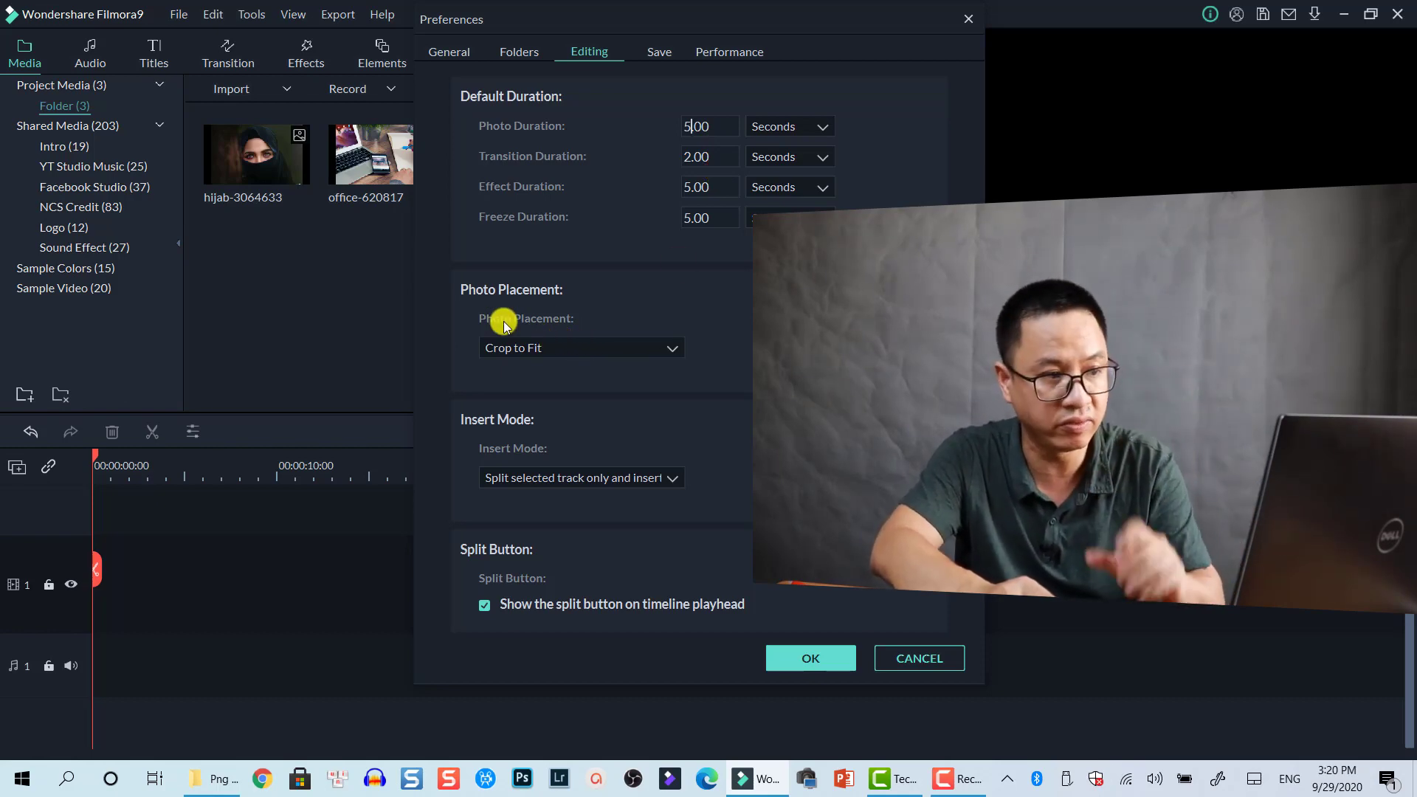
click(548, 347)
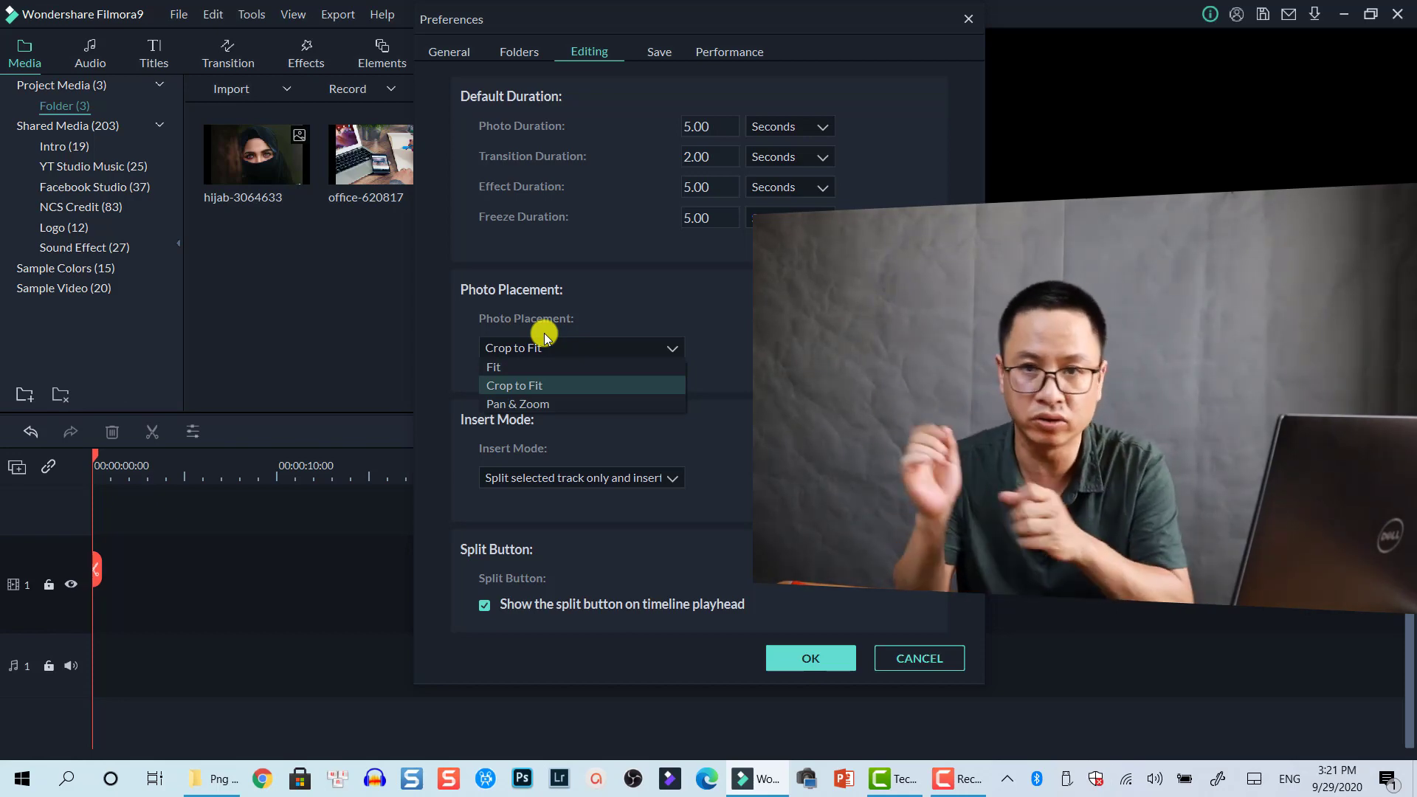
click(532, 389)
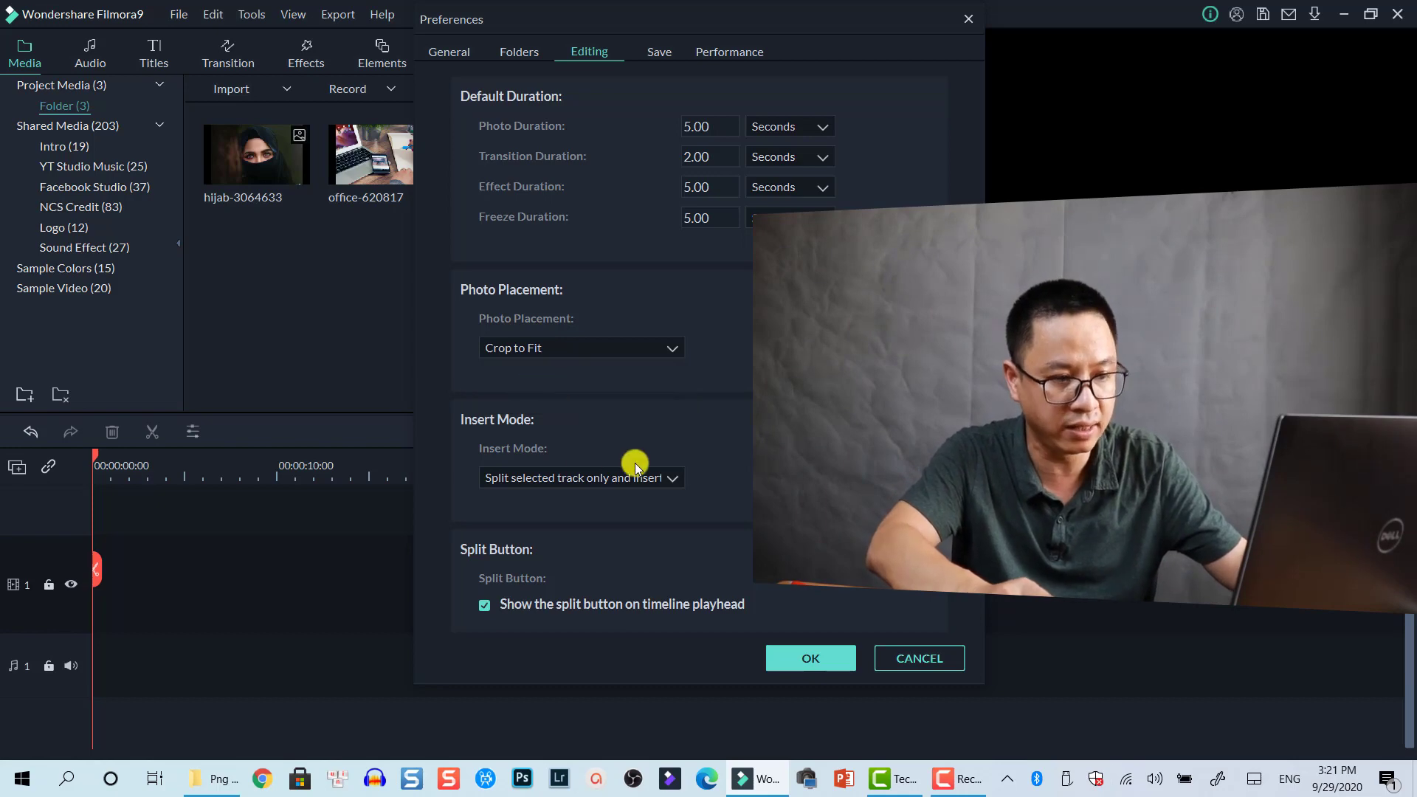
click(811, 659)
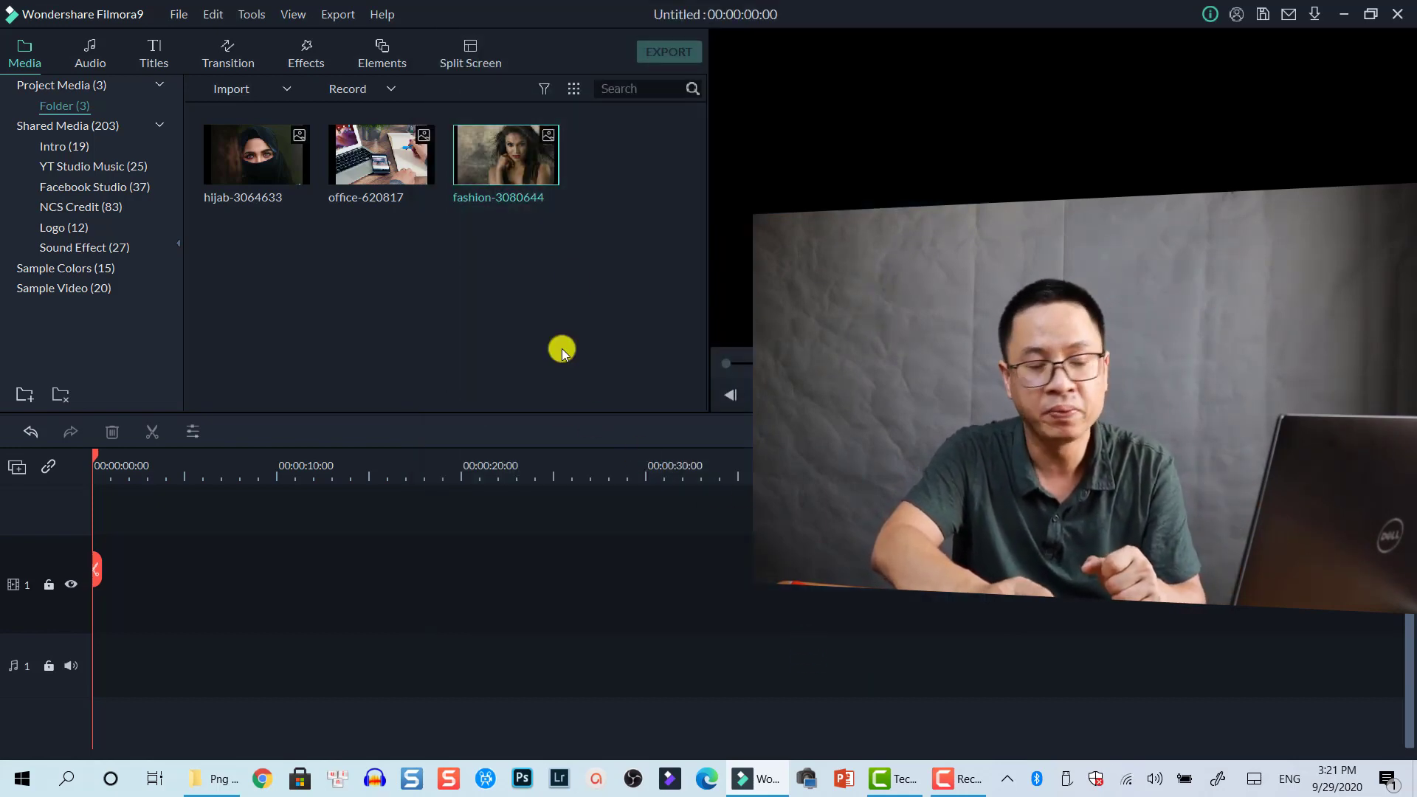
Drag the hijab, office and fashion photos onto video track 1, then select all three clips.
drag(609, 239, 328, 139)
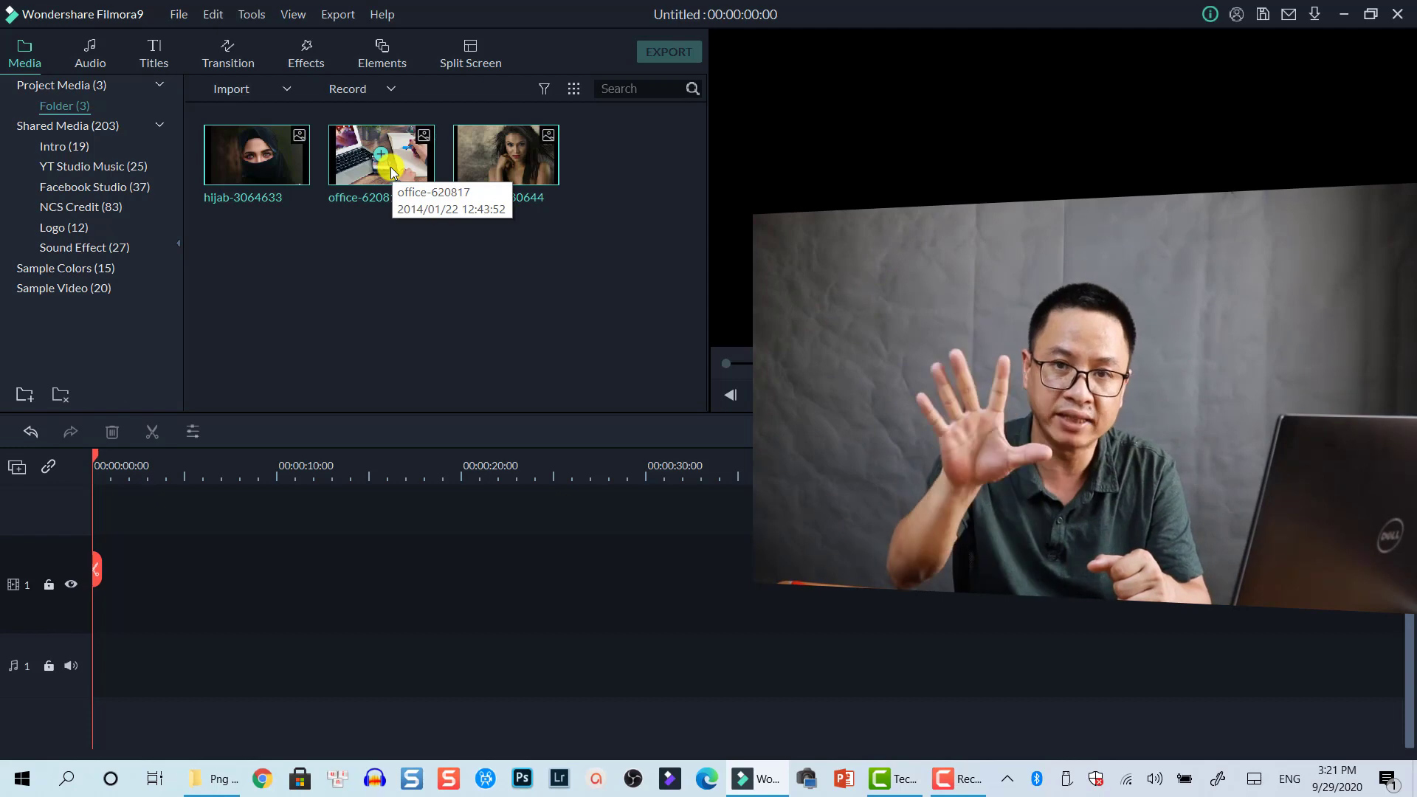
drag(413, 175, 103, 608)
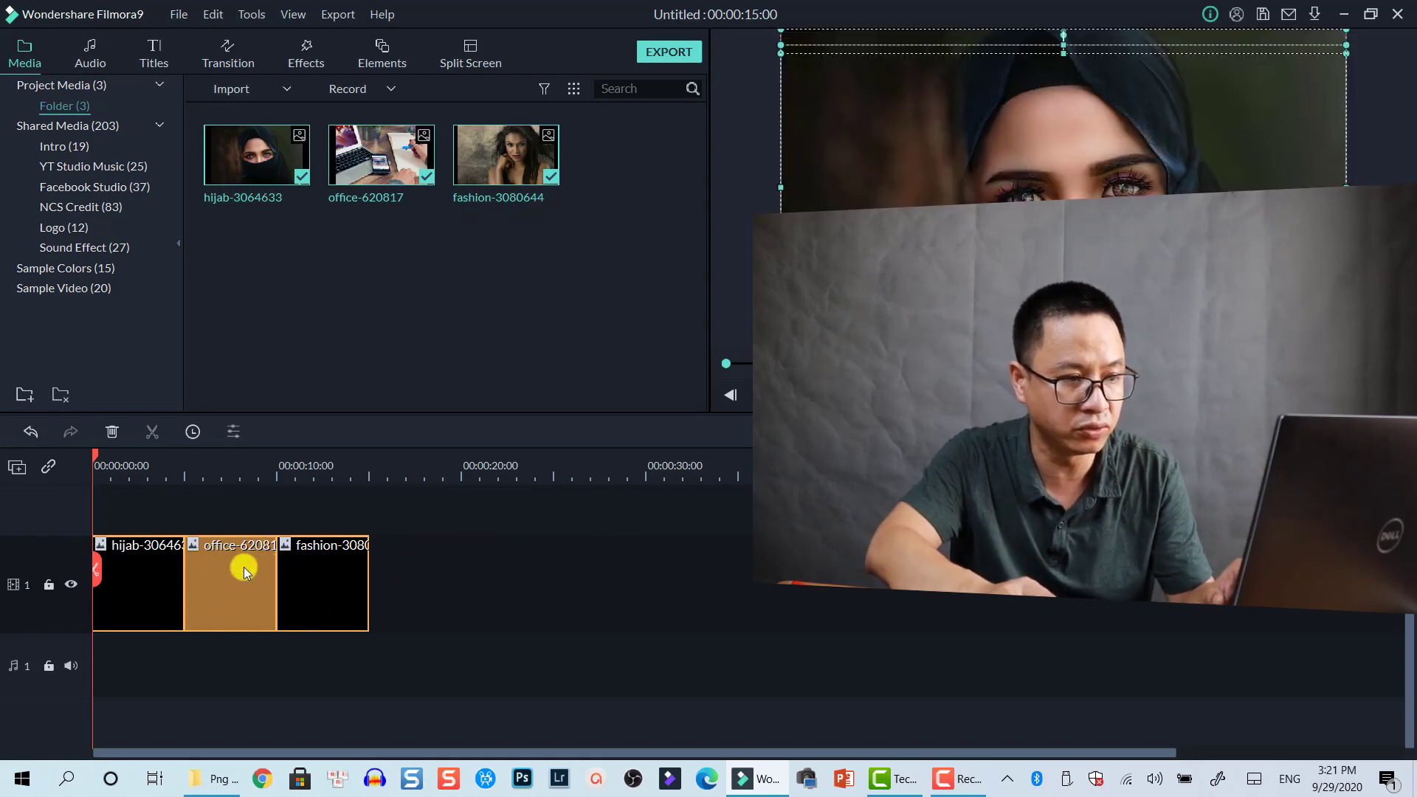
click(339, 470)
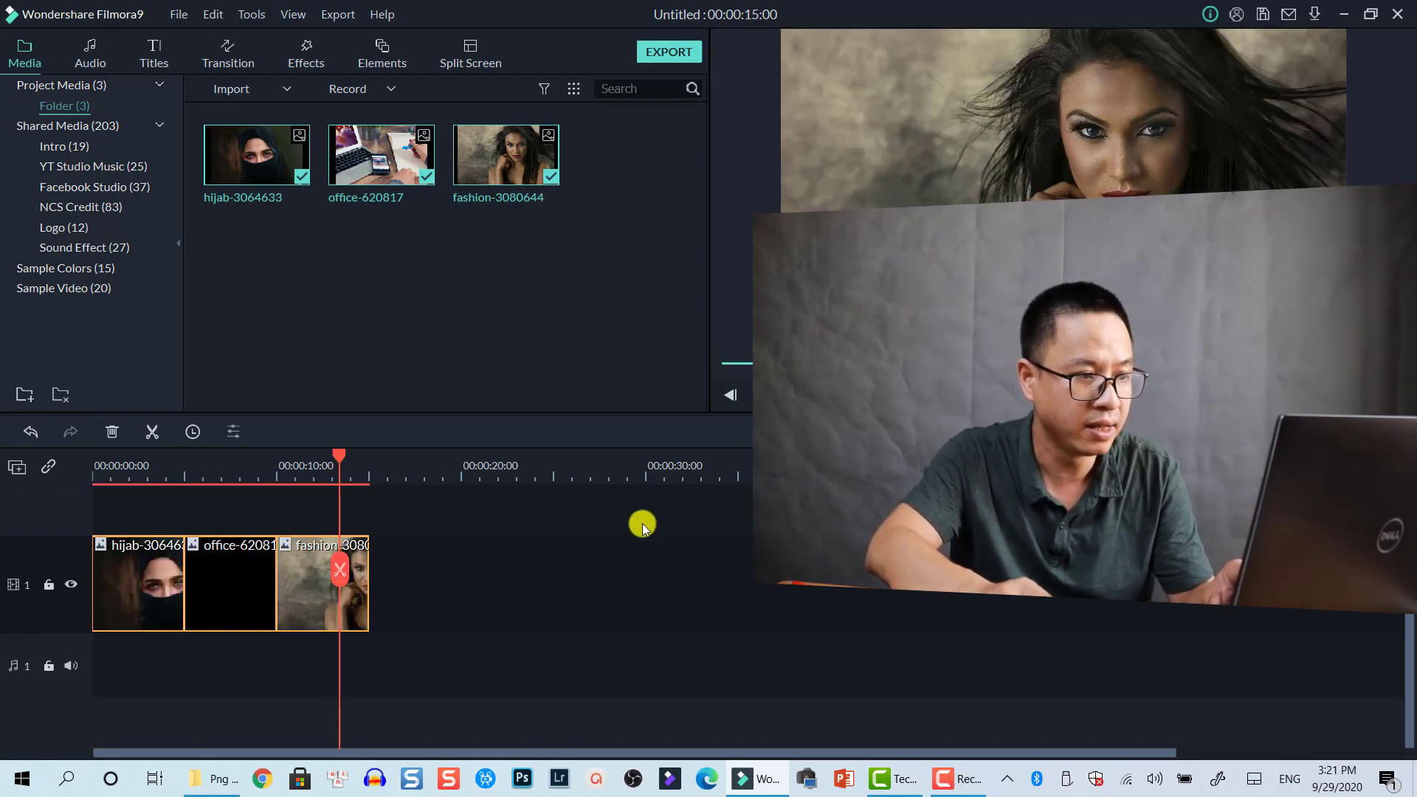
click(546, 562)
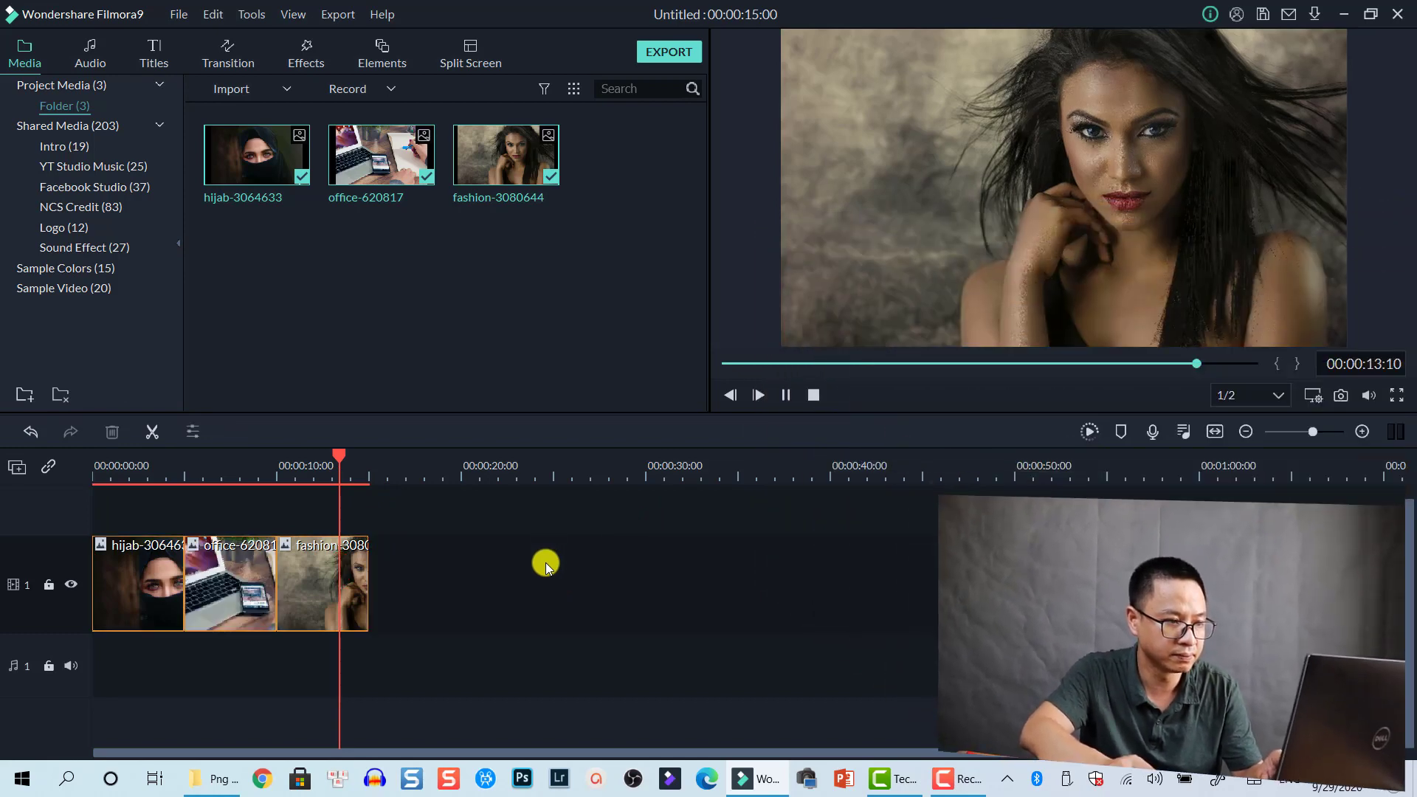
click(341, 593)
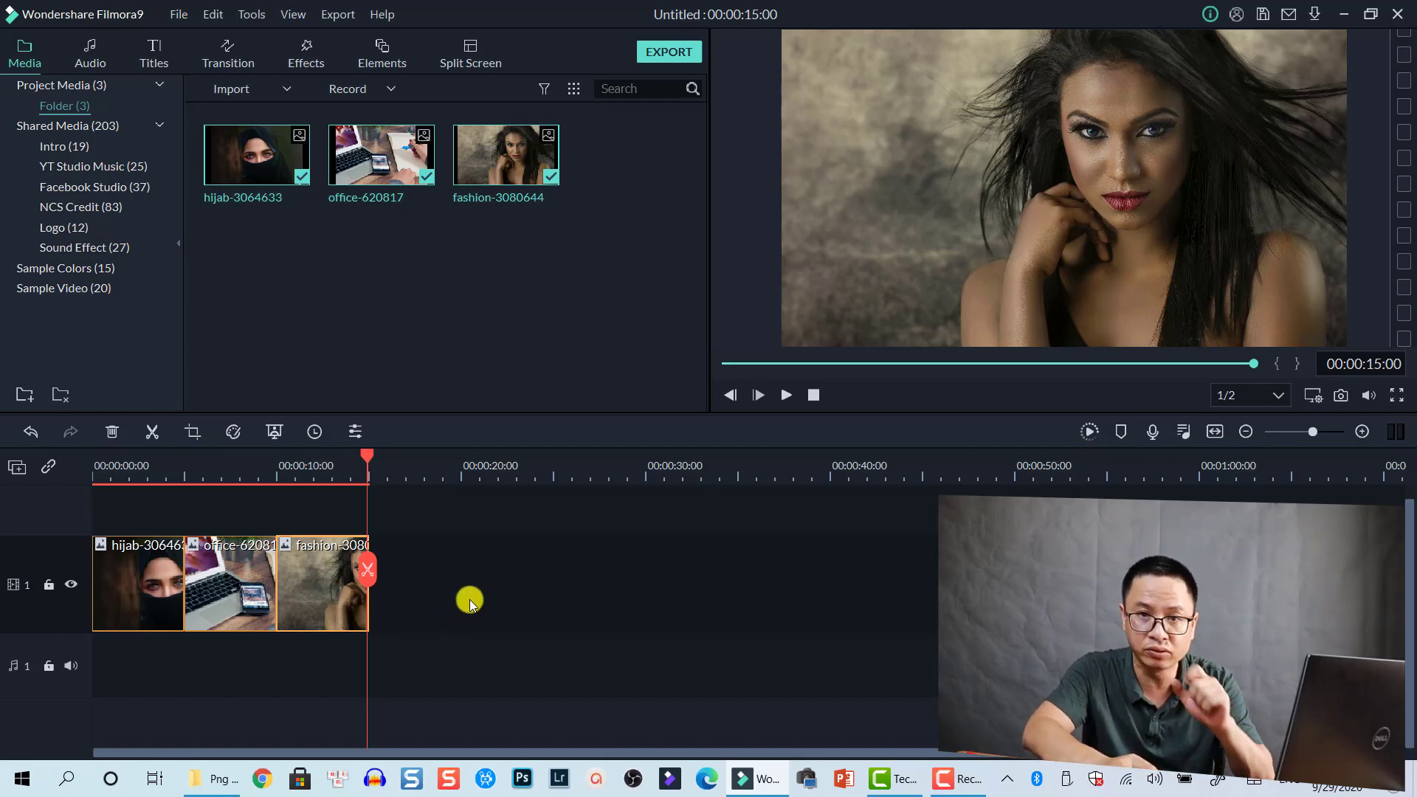
drag(504, 577, 118, 521)
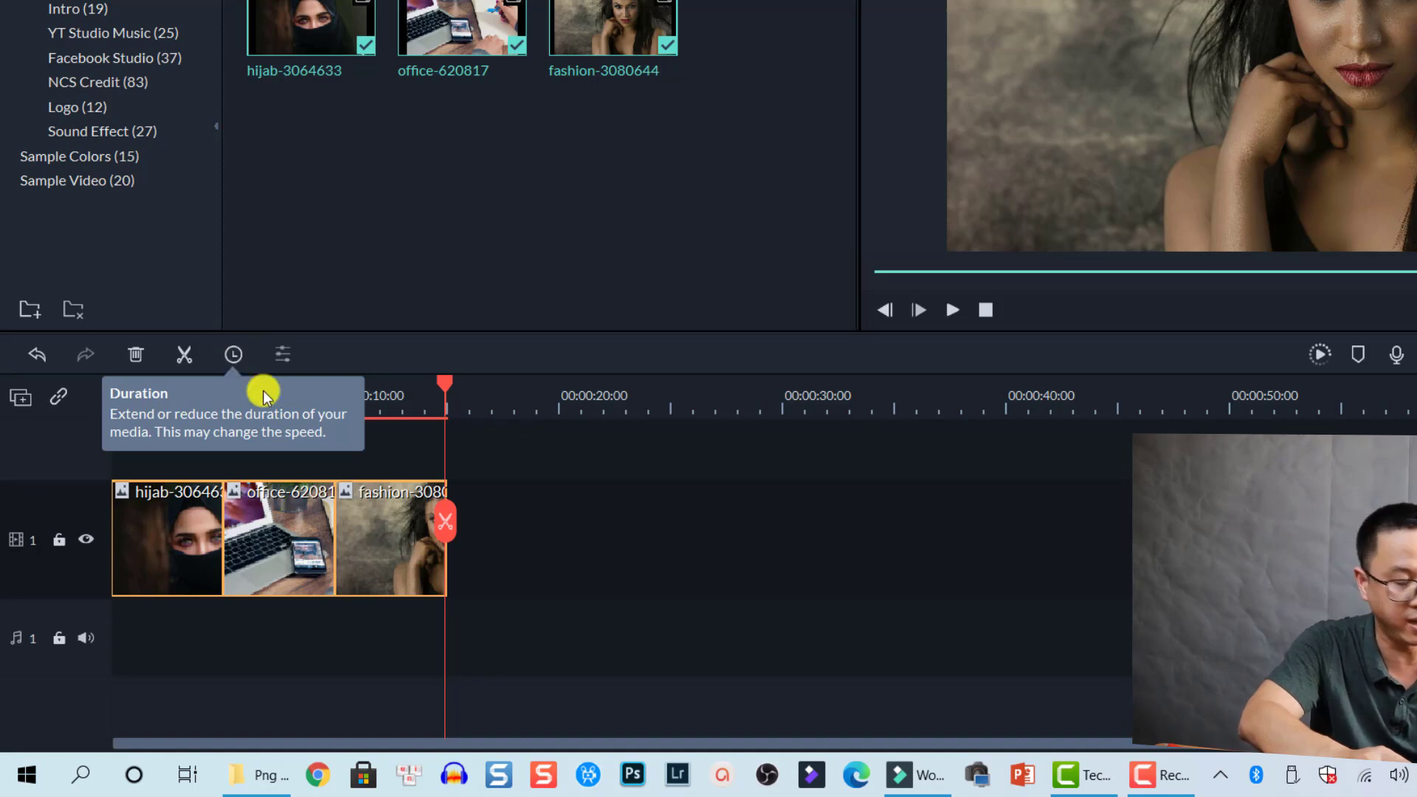
Change the three selected clips' duration to 00:00:03:00 in the Duration dialog.
right_click(273, 538)
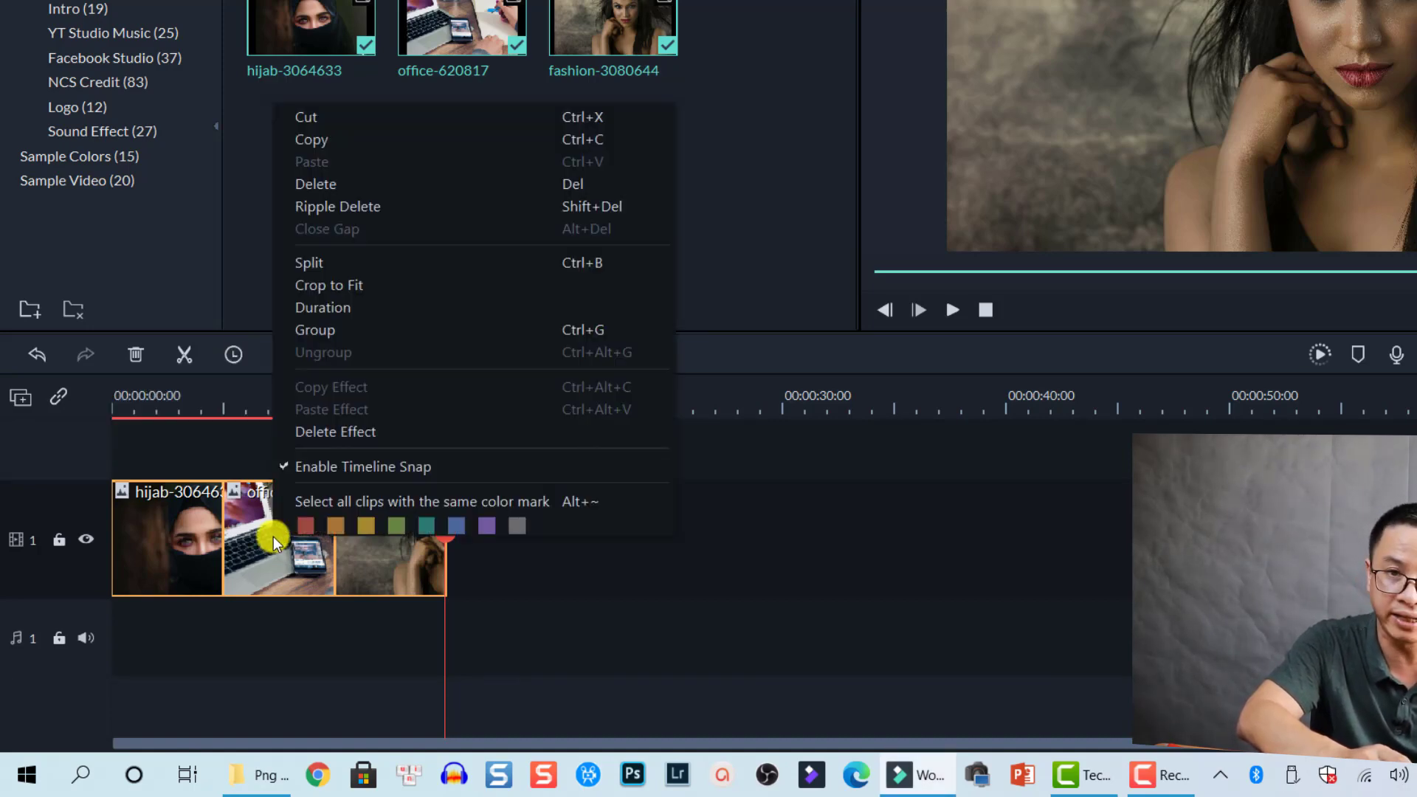
click(332, 314)
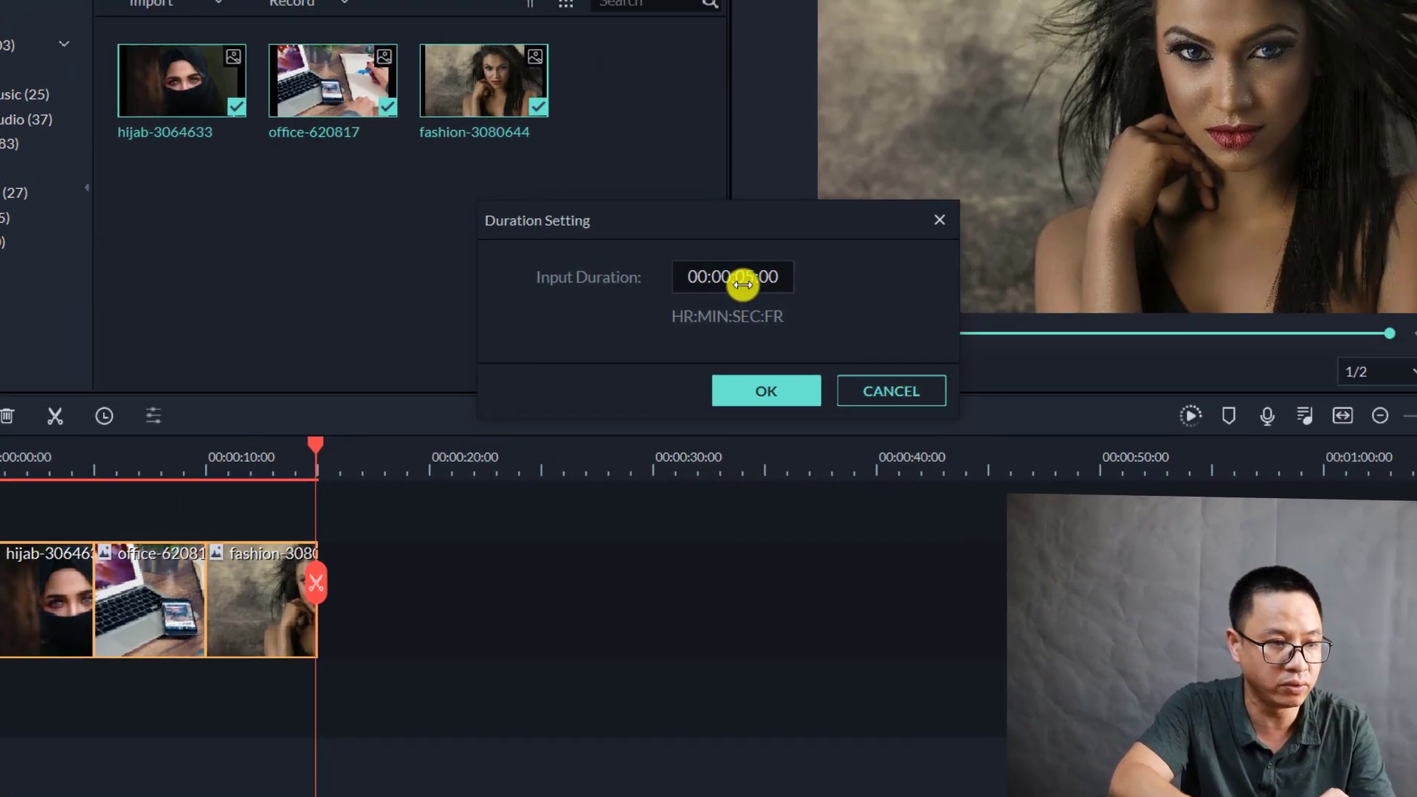
click(875, 218)
click(651, 324)
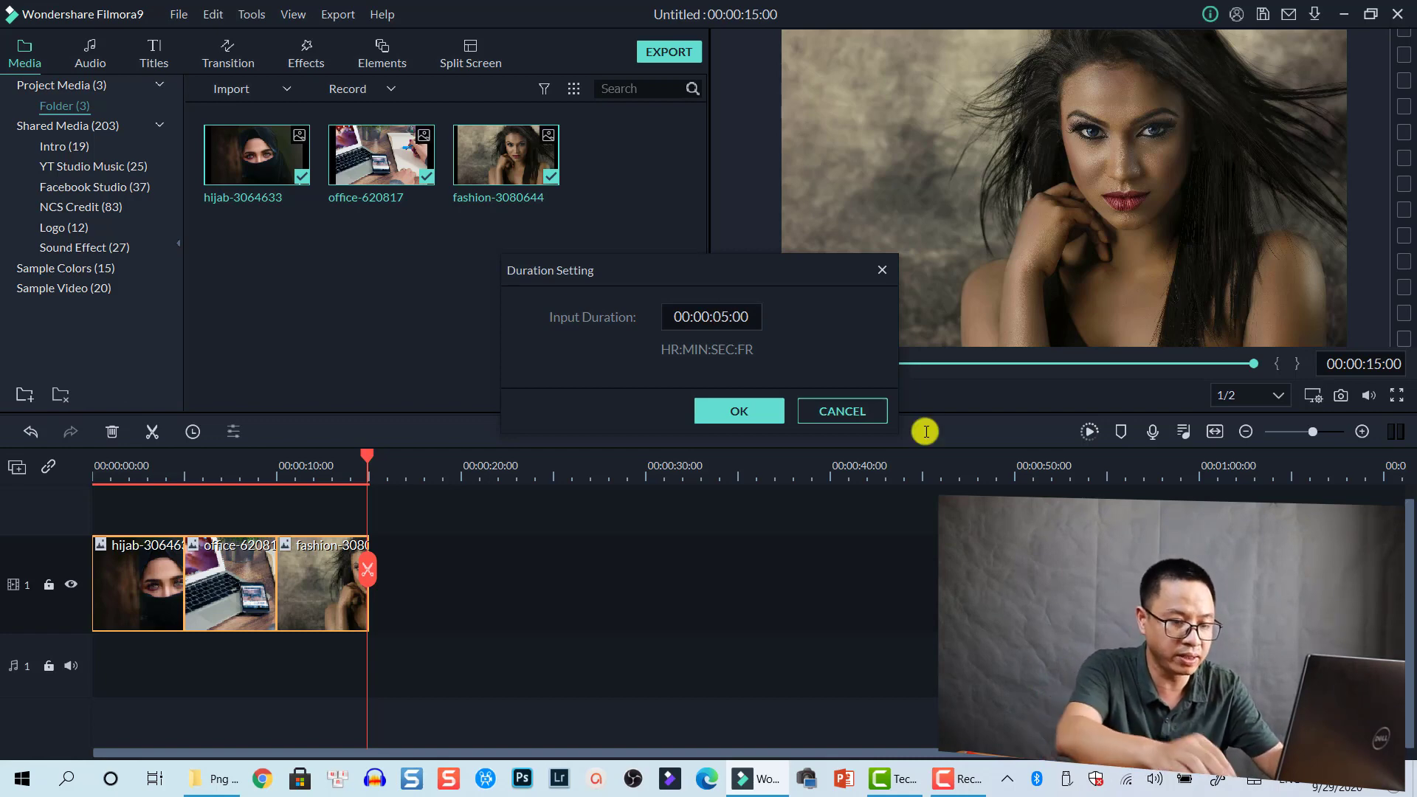
key(BackSpace)
text(3)
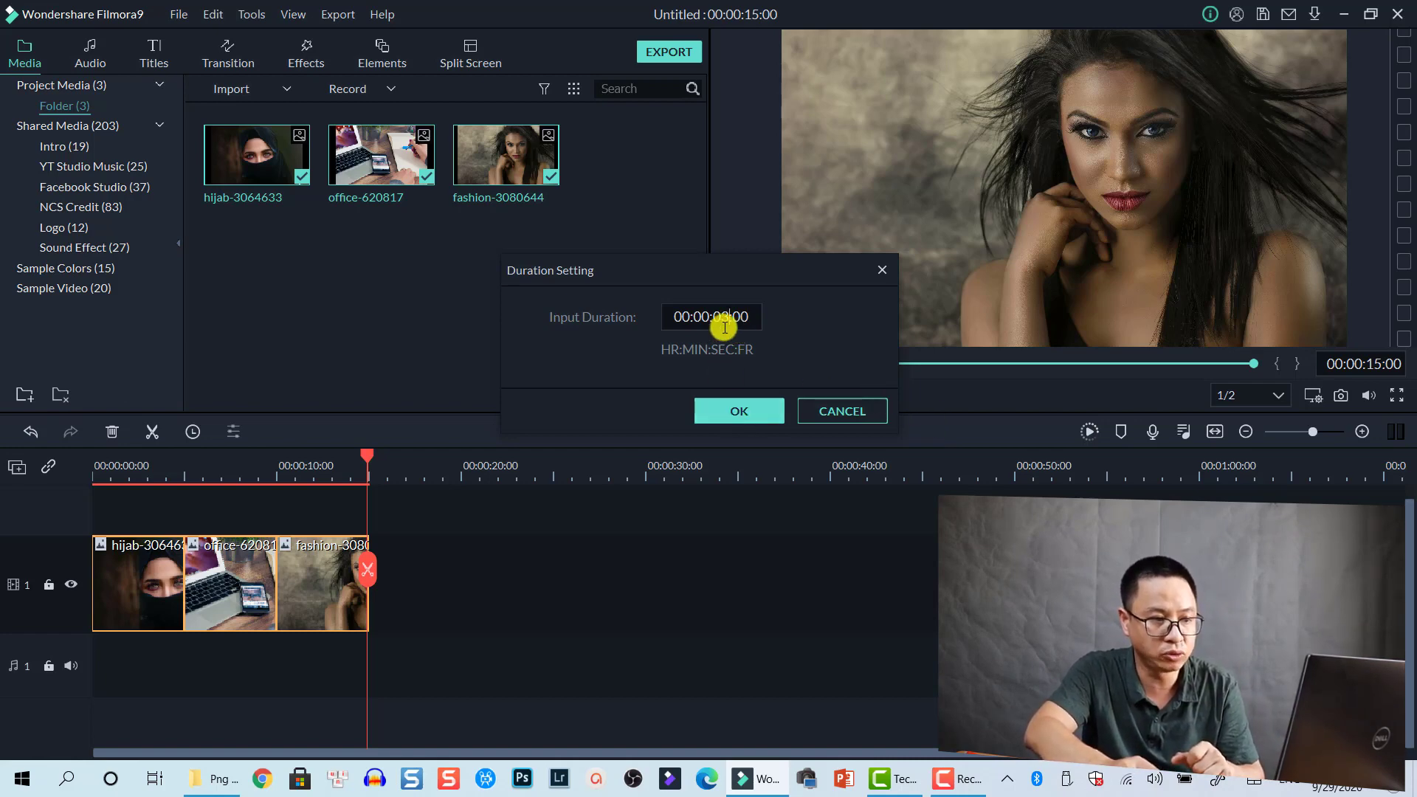
click(741, 412)
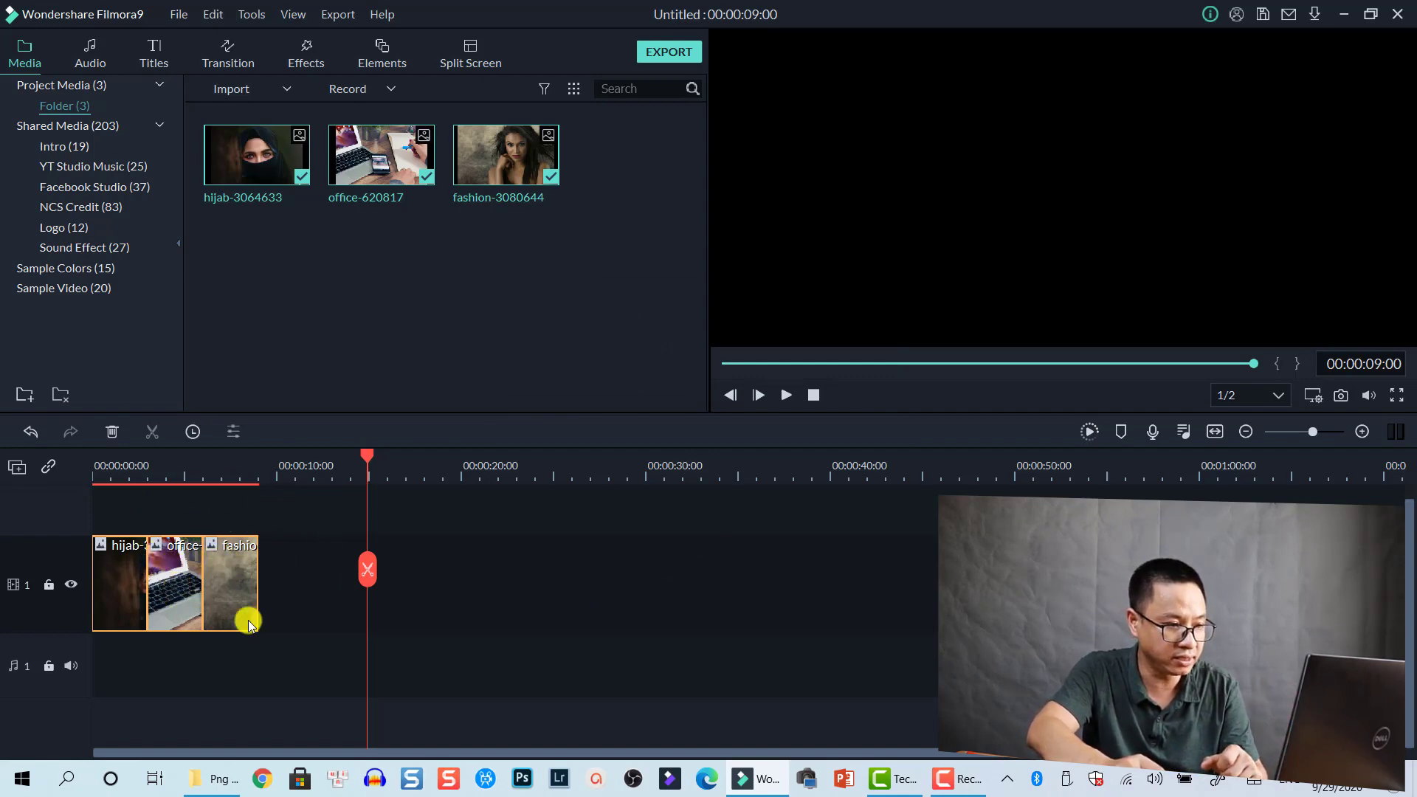
Turn auto ripple off and select the fashion clip on the timeline.
click(49, 469)
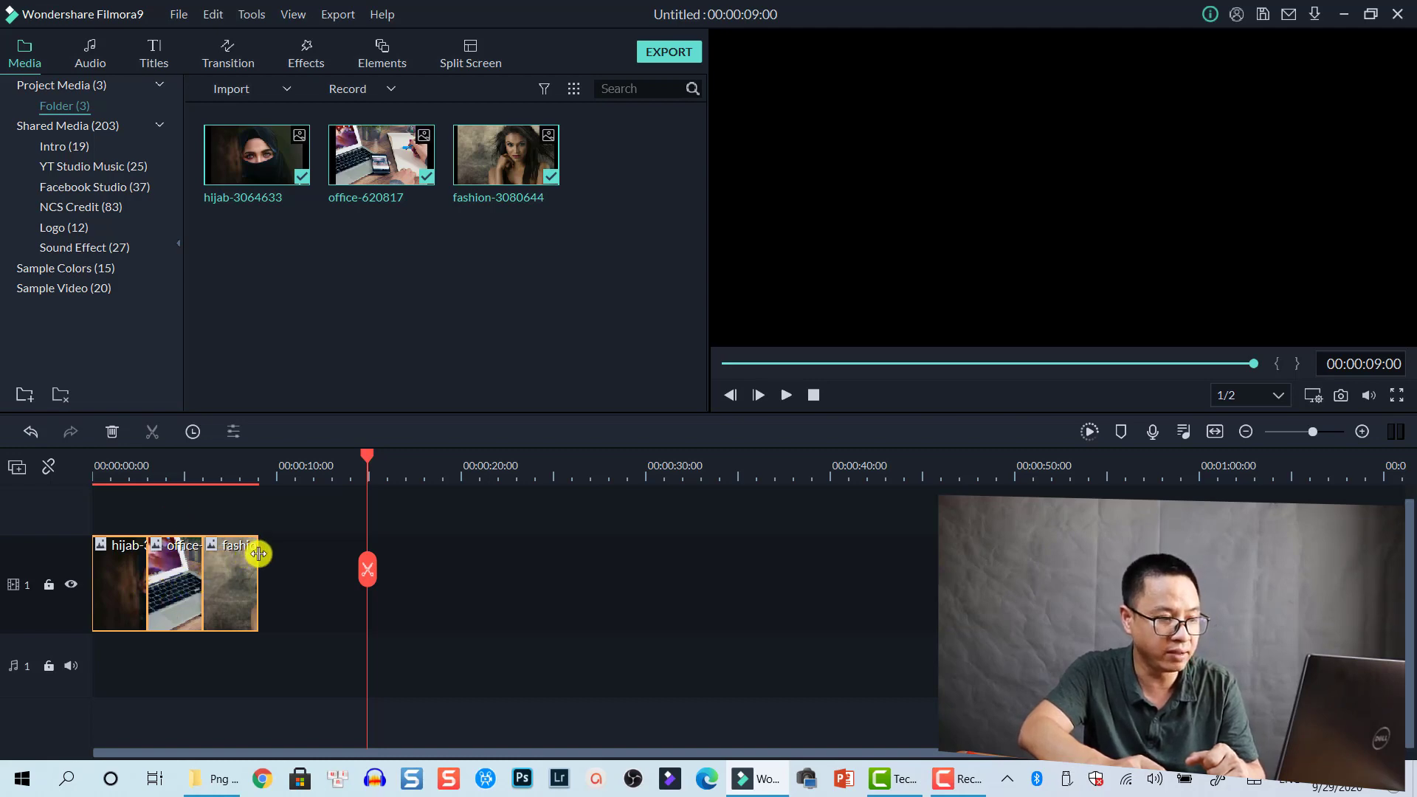
drag(323, 559, 111, 520)
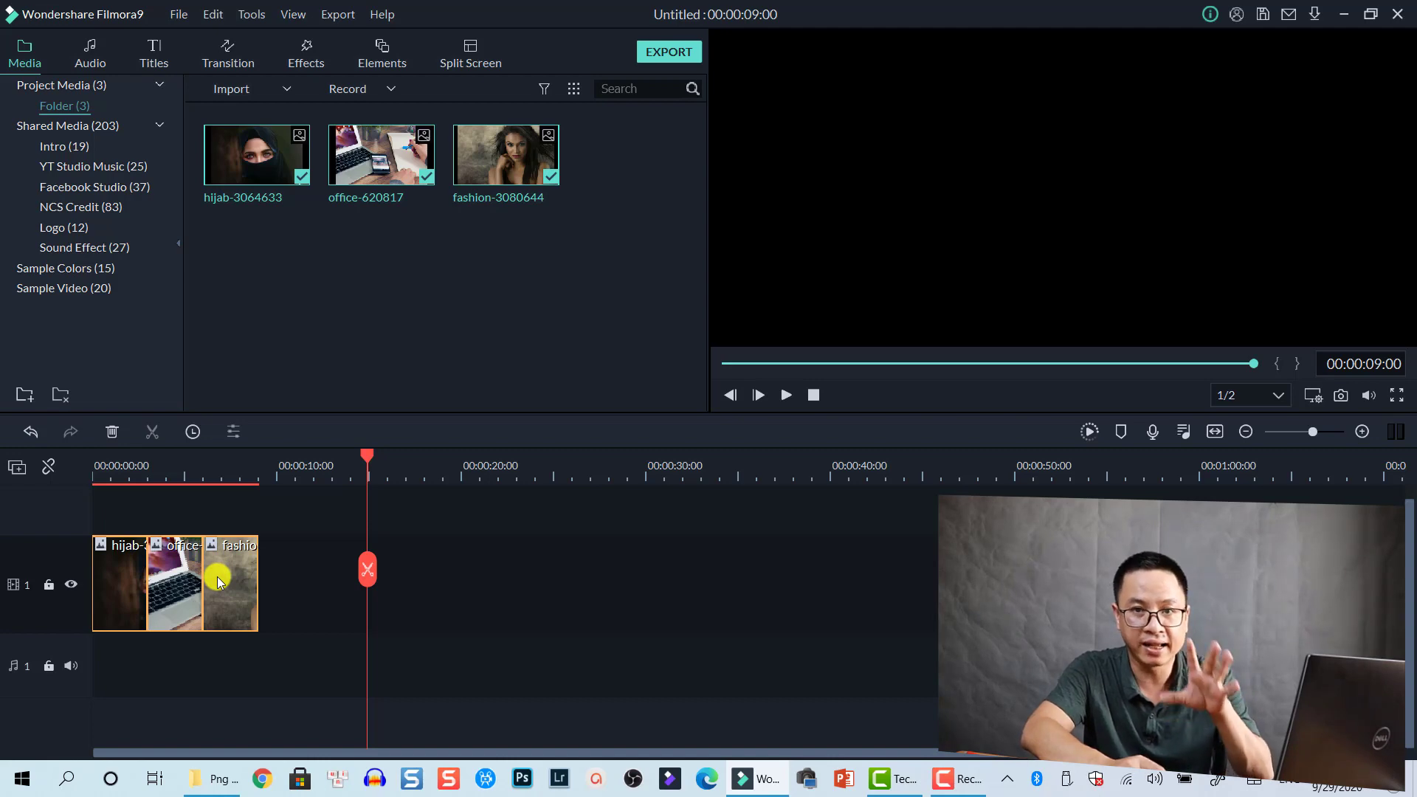
click(50, 470)
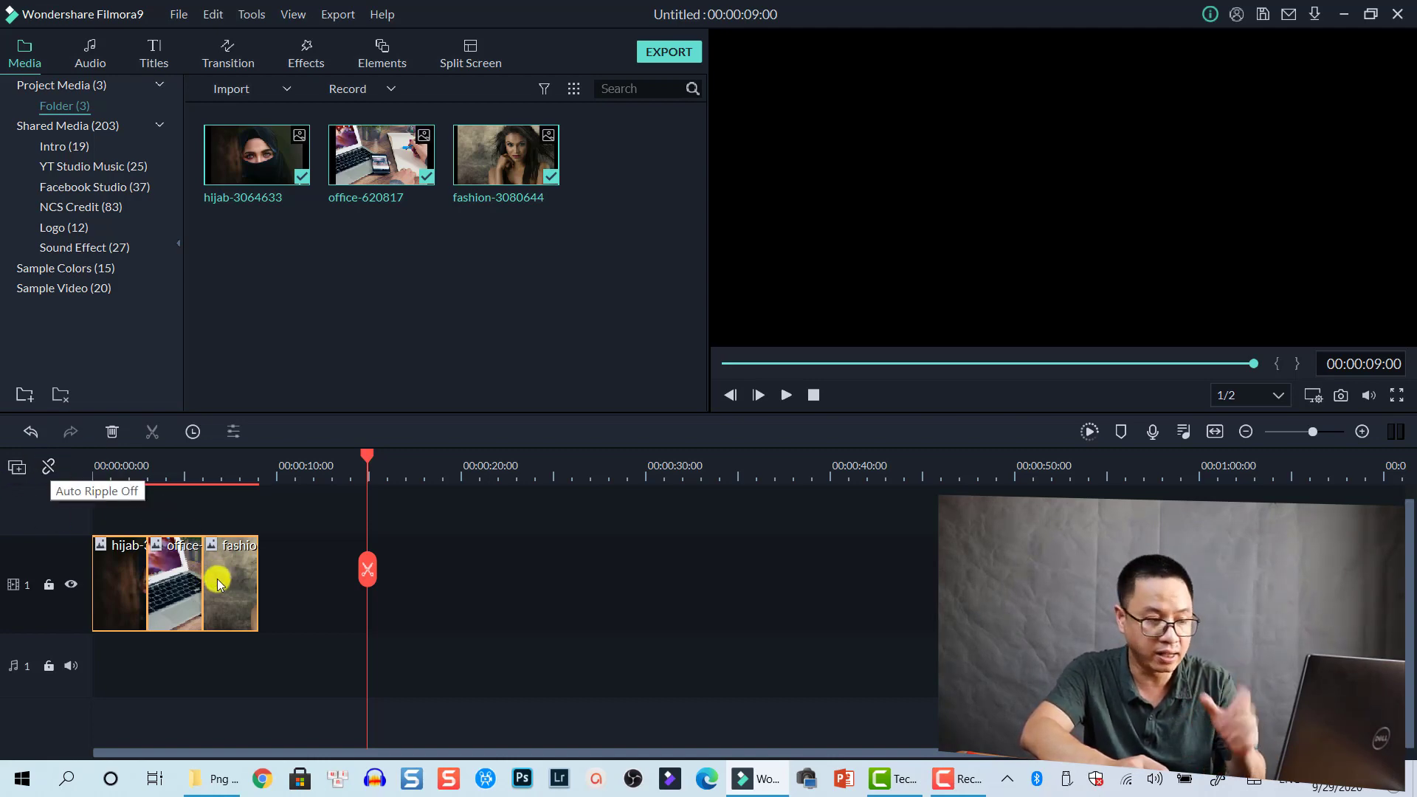
drag(303, 566, 107, 522)
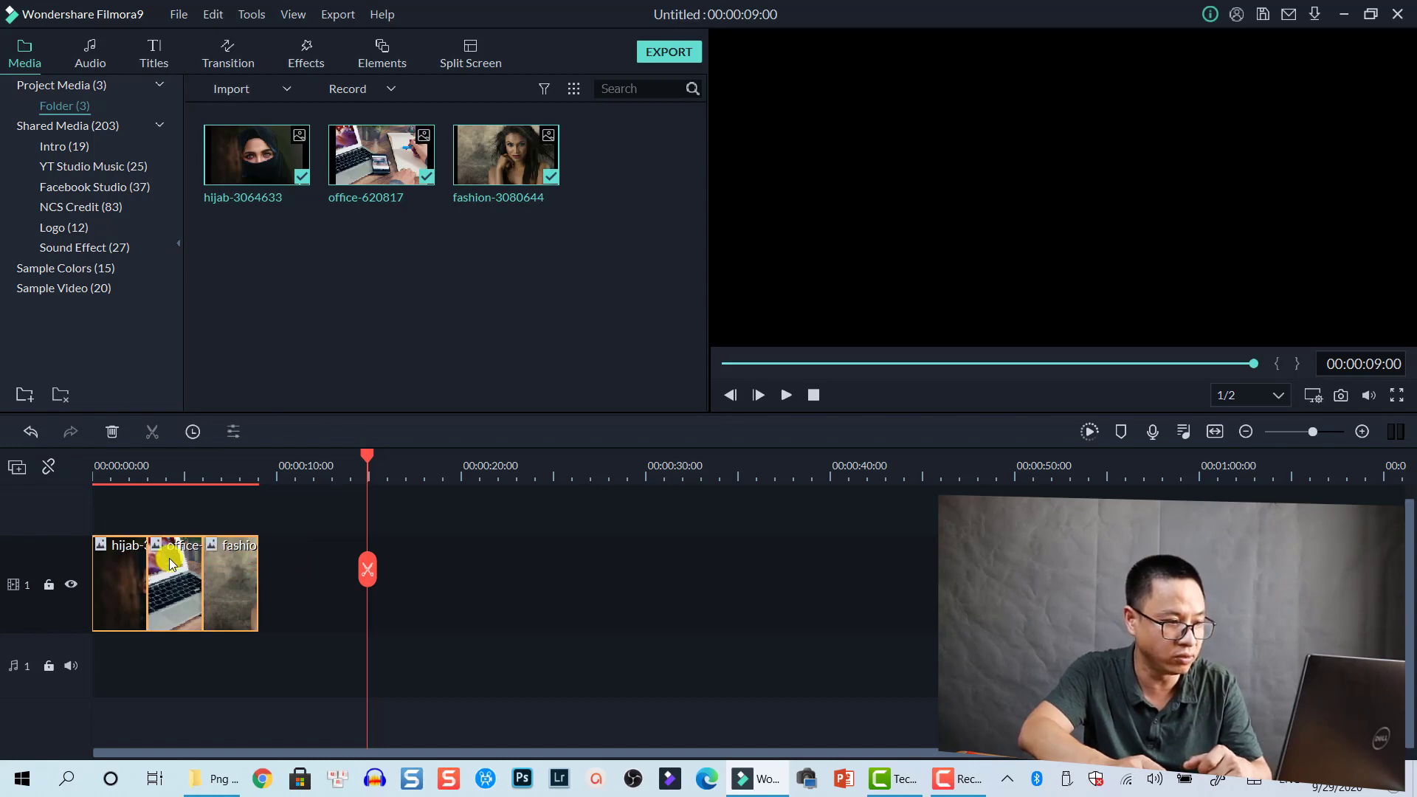
Set the fashion clip's duration to 00:00:10:00.
click(191, 432)
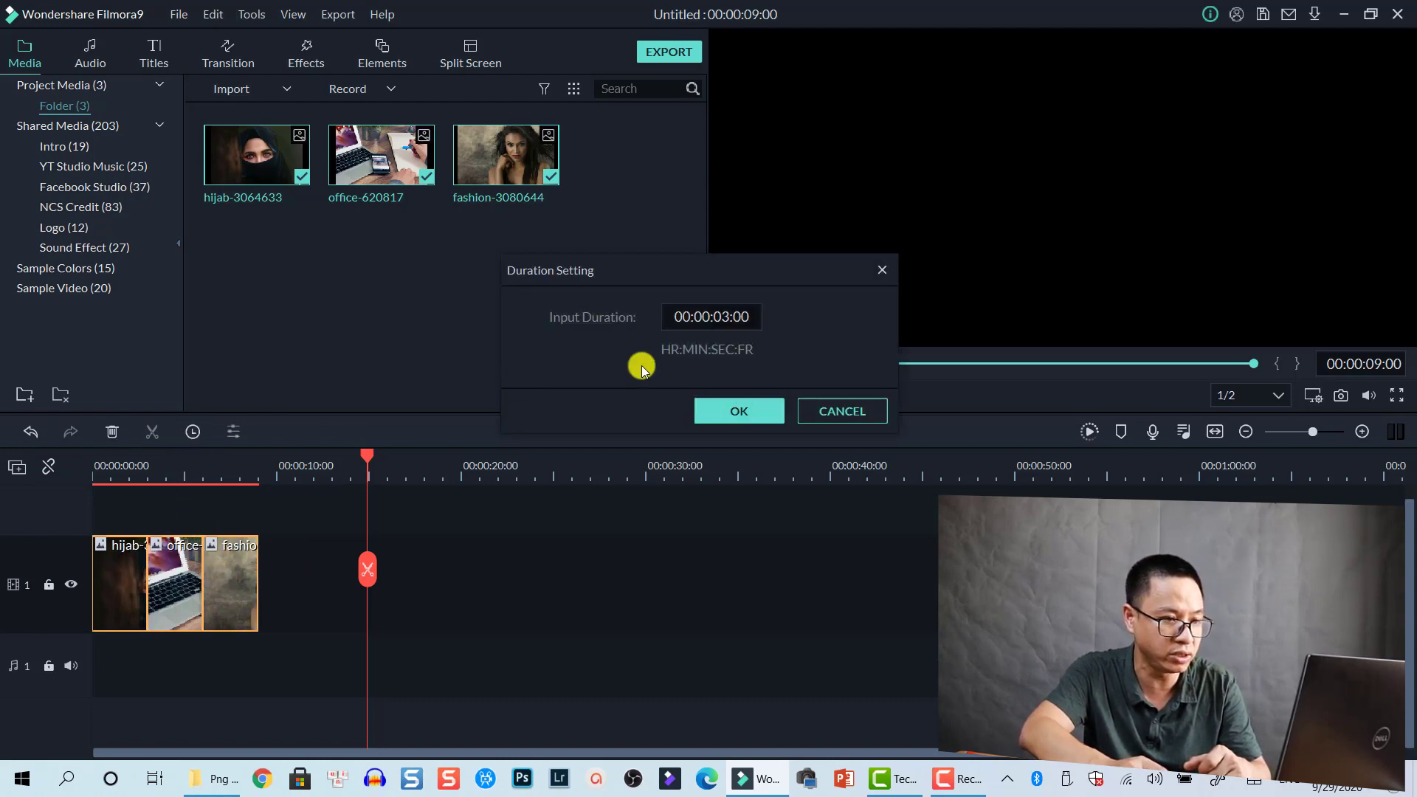
double_click(727, 314)
click(735, 315)
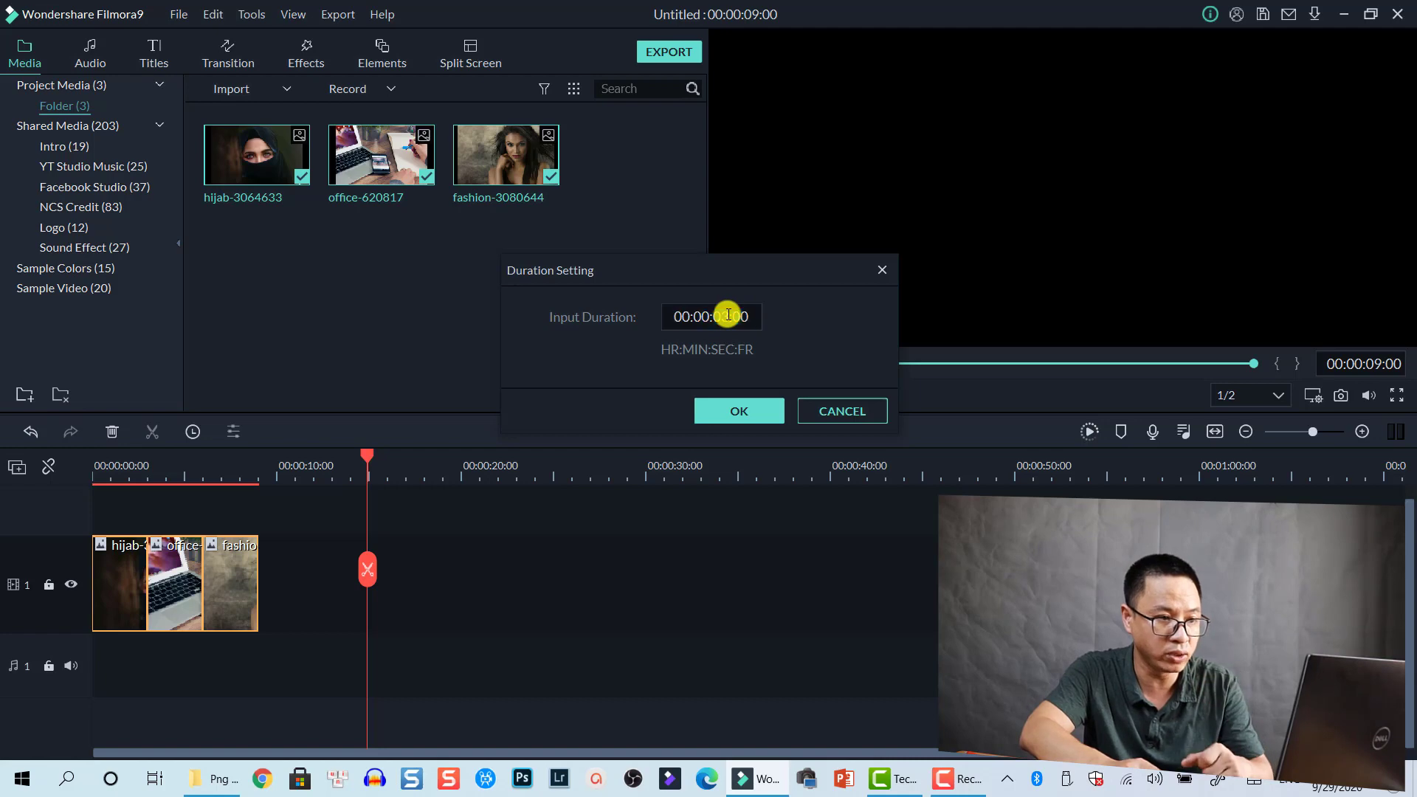
text(10)
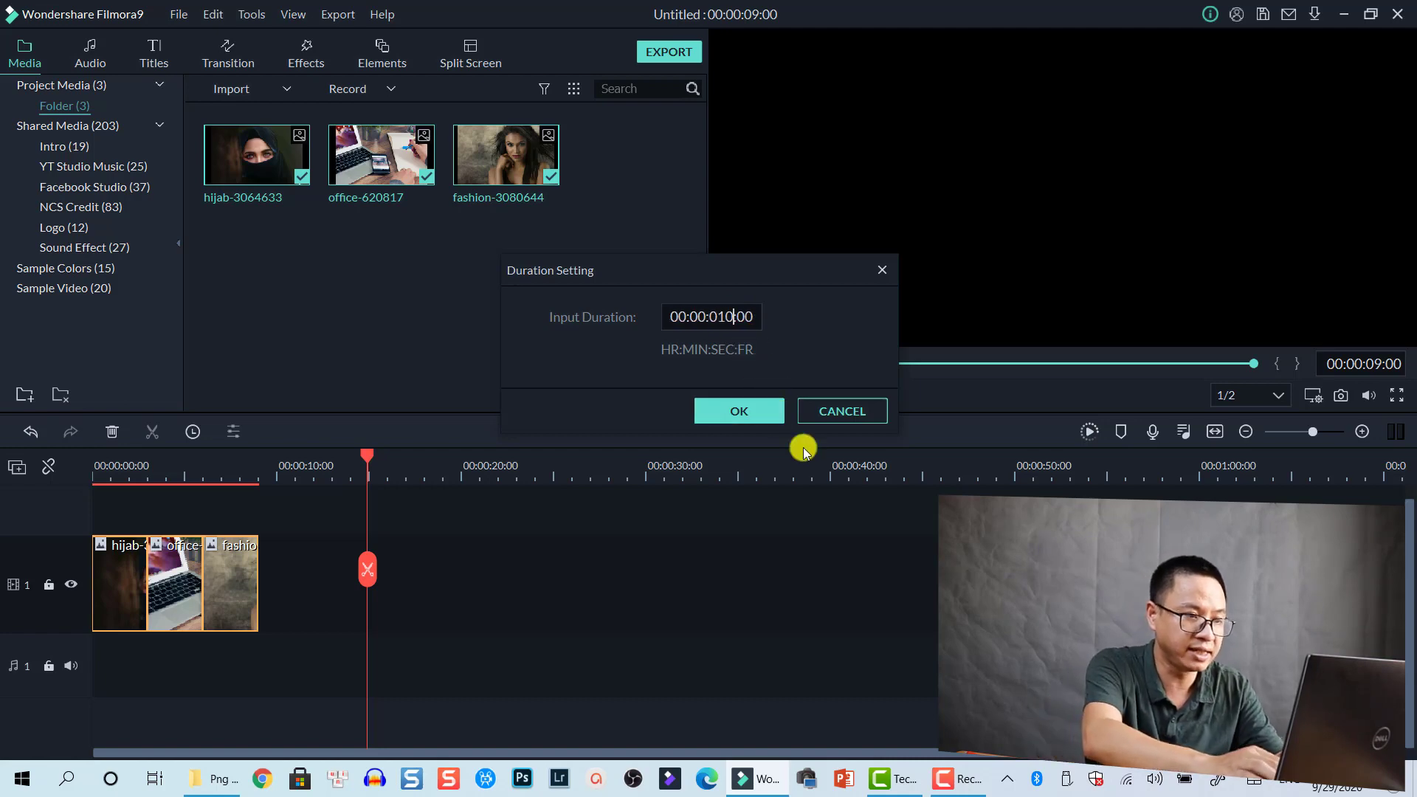
key(BackSpace)
key(BackSpace)
key(BackSpace)
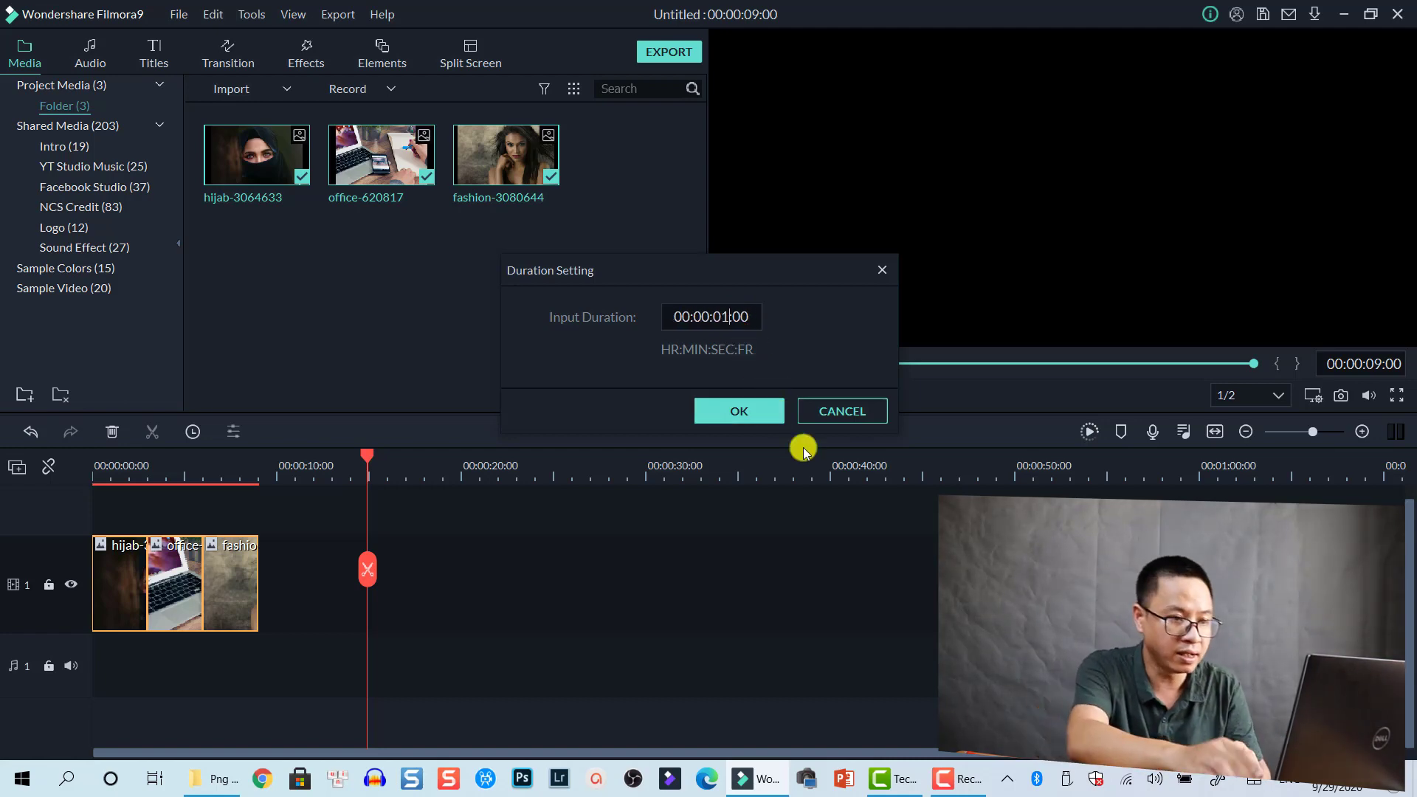
text(10)
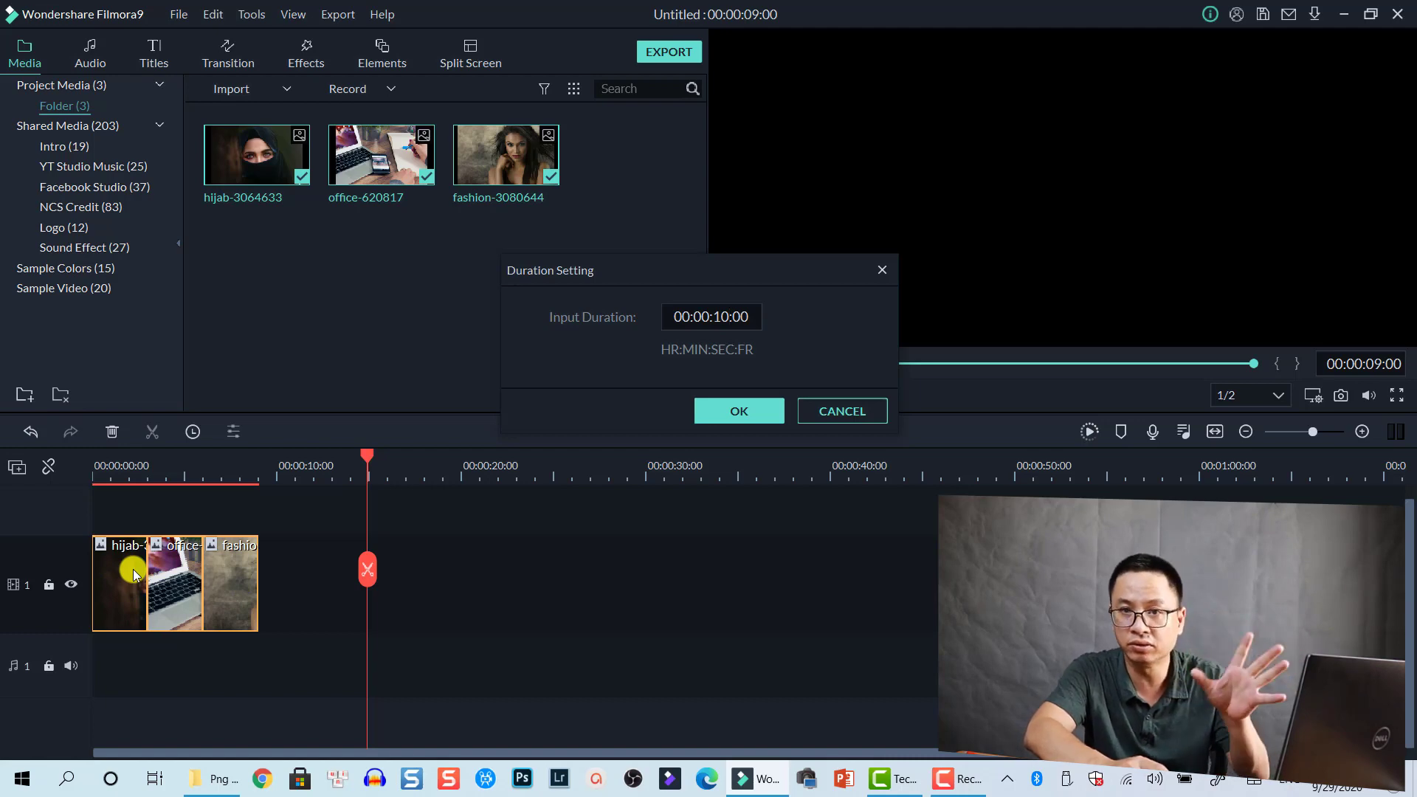
click(734, 417)
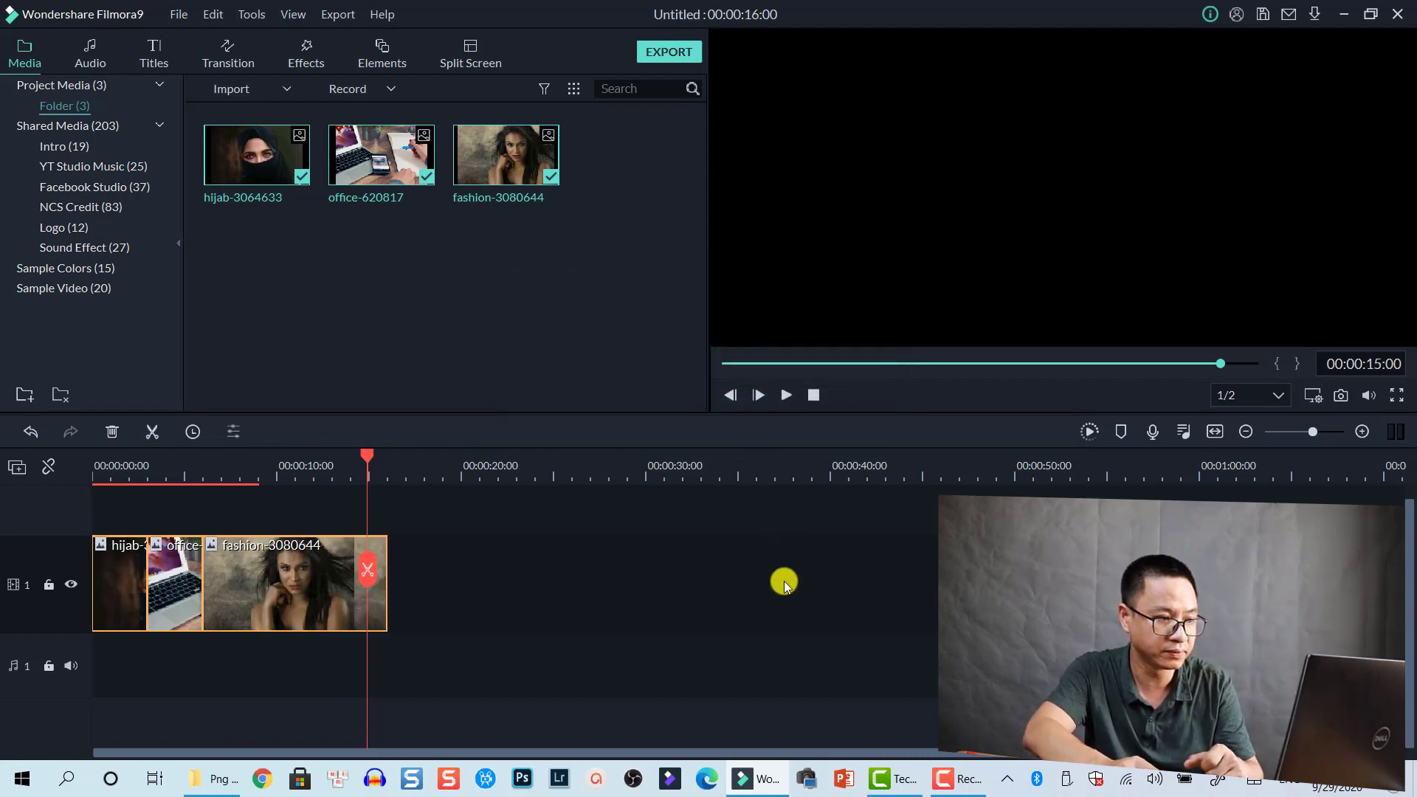
With auto ripple on, give all three clips a 00:00:10:00 duration.
click(259, 586)
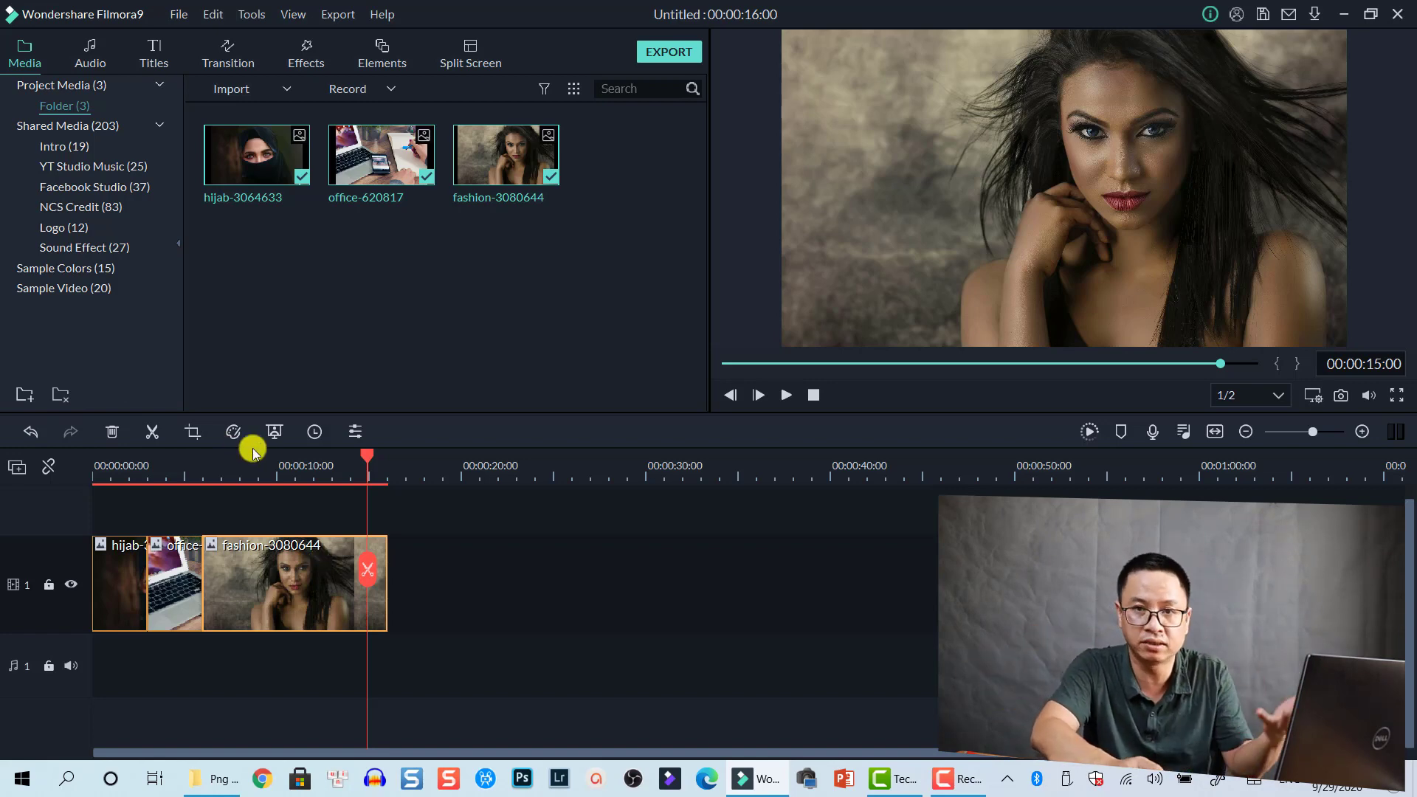
click(52, 473)
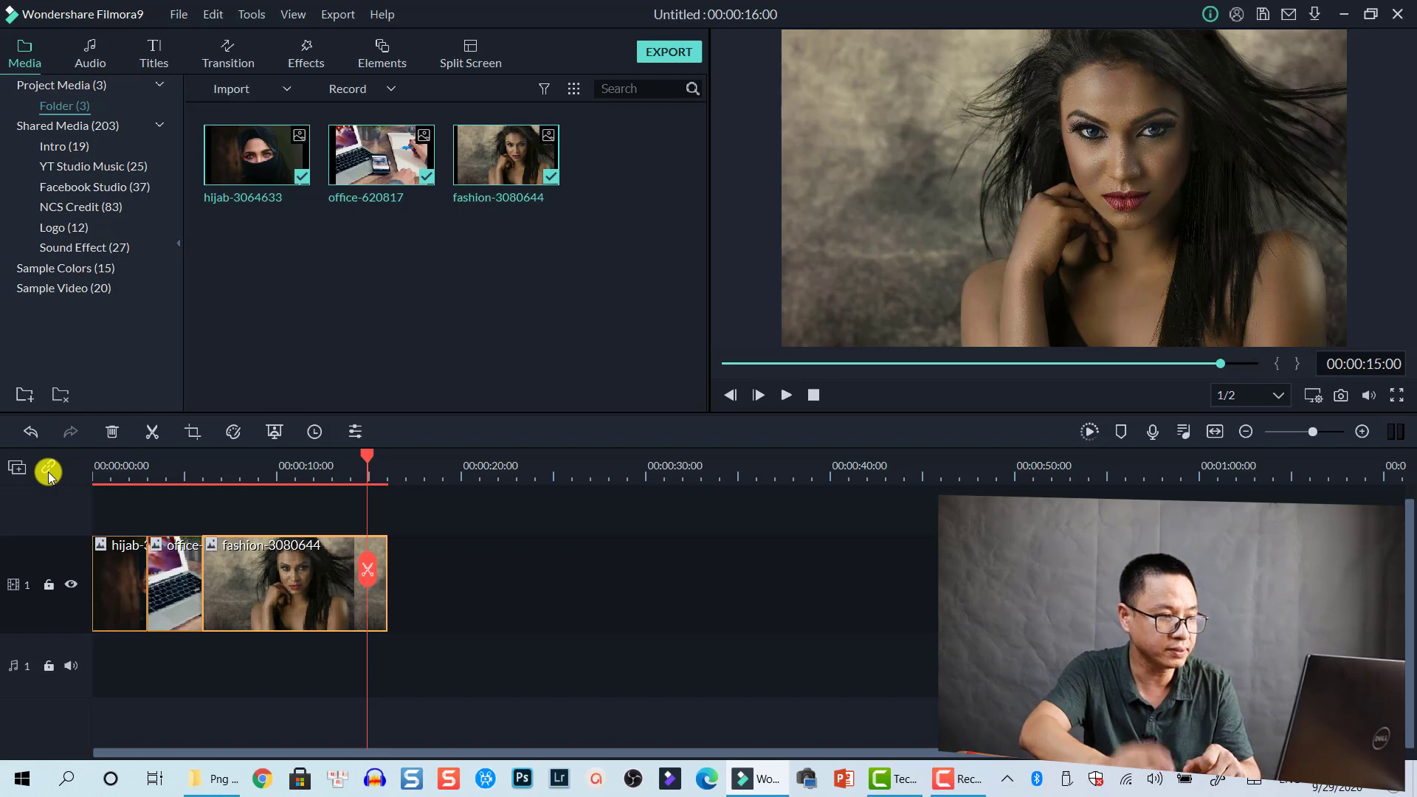
drag(475, 529, 115, 627)
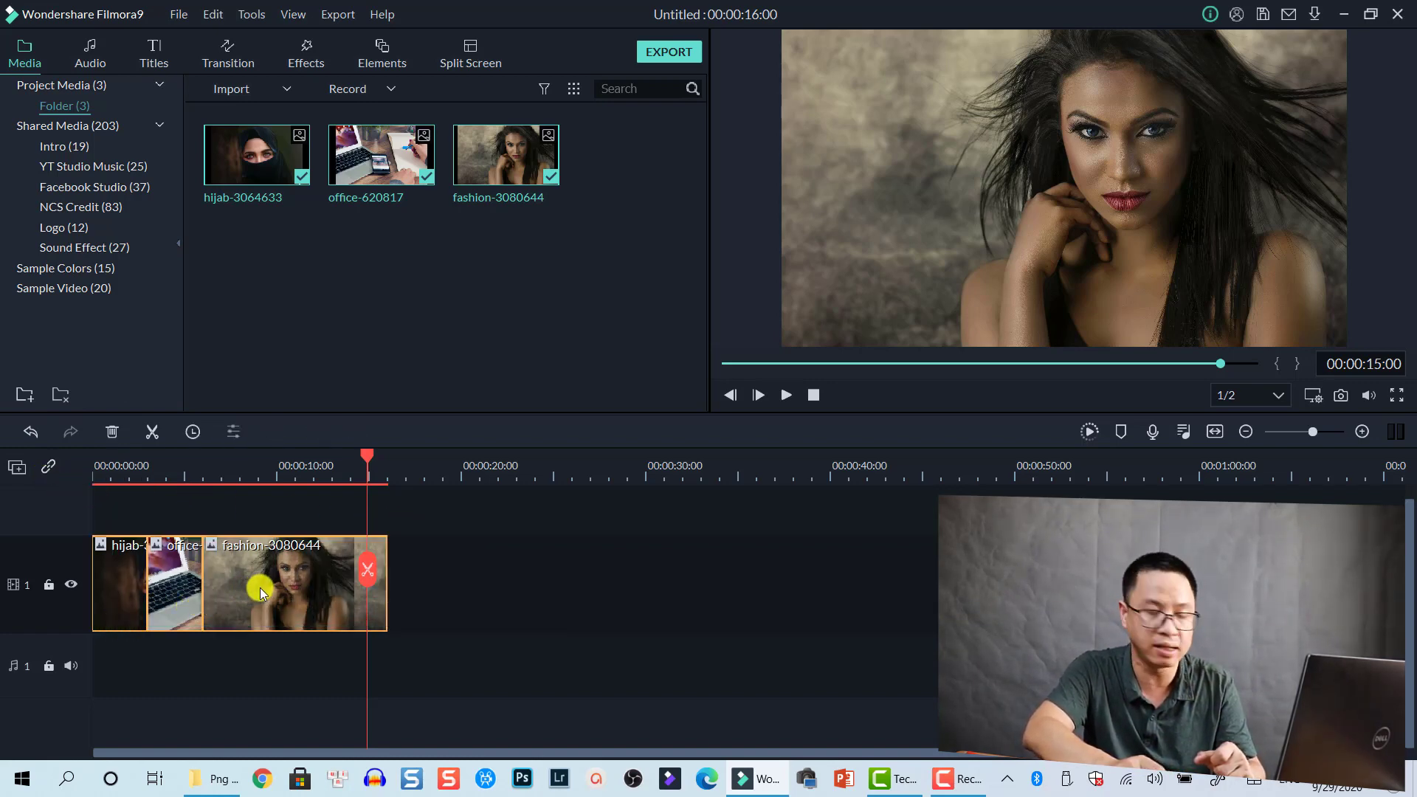
click(190, 432)
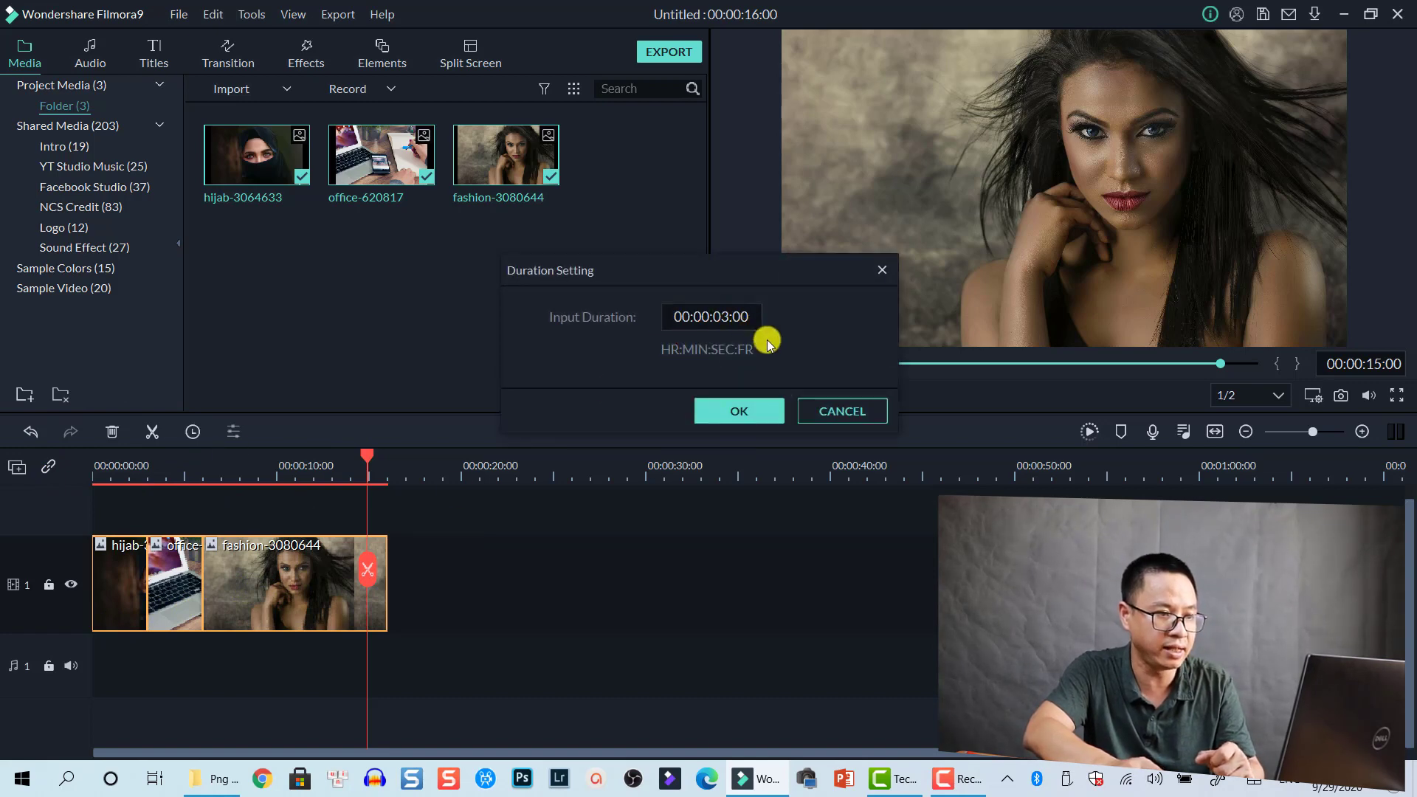
text(10)
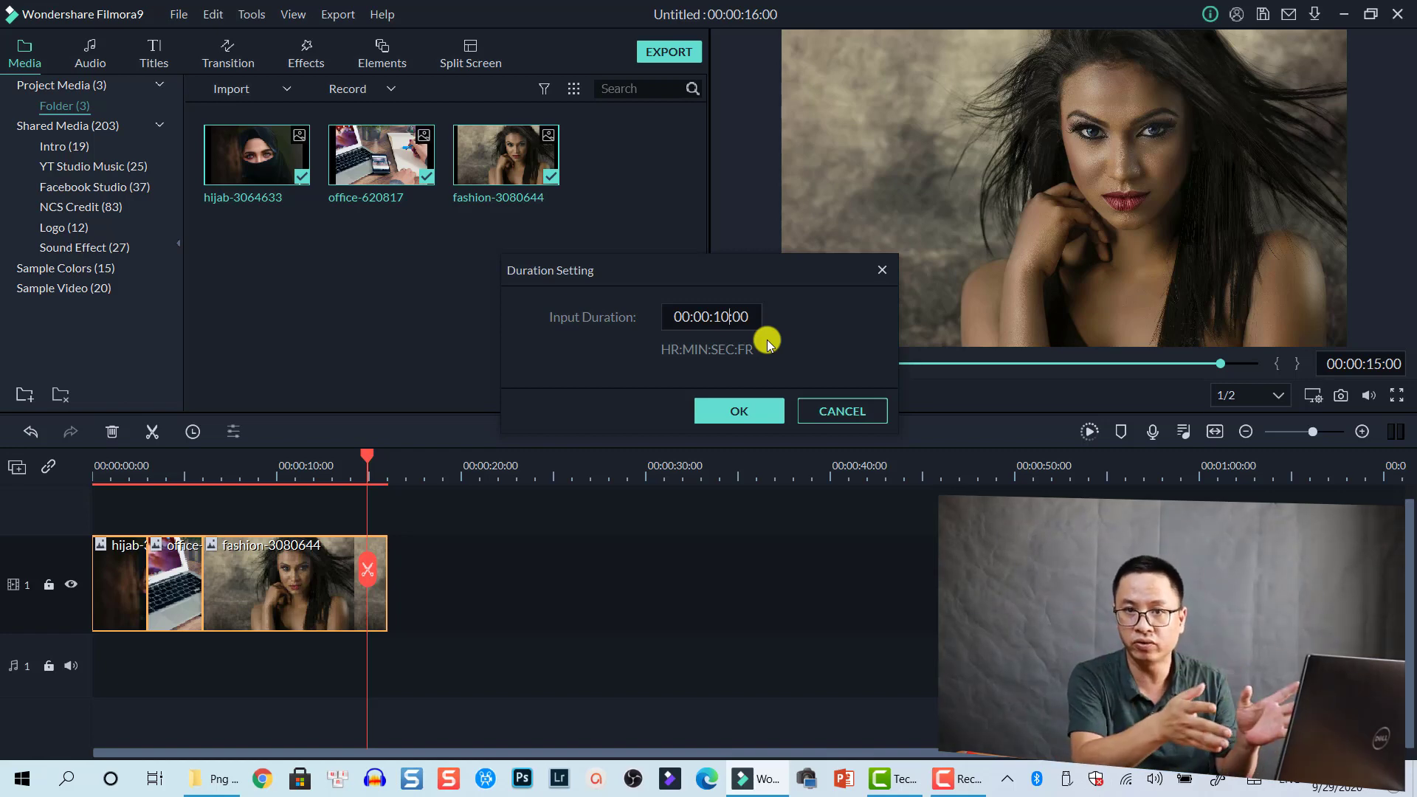
click(747, 411)
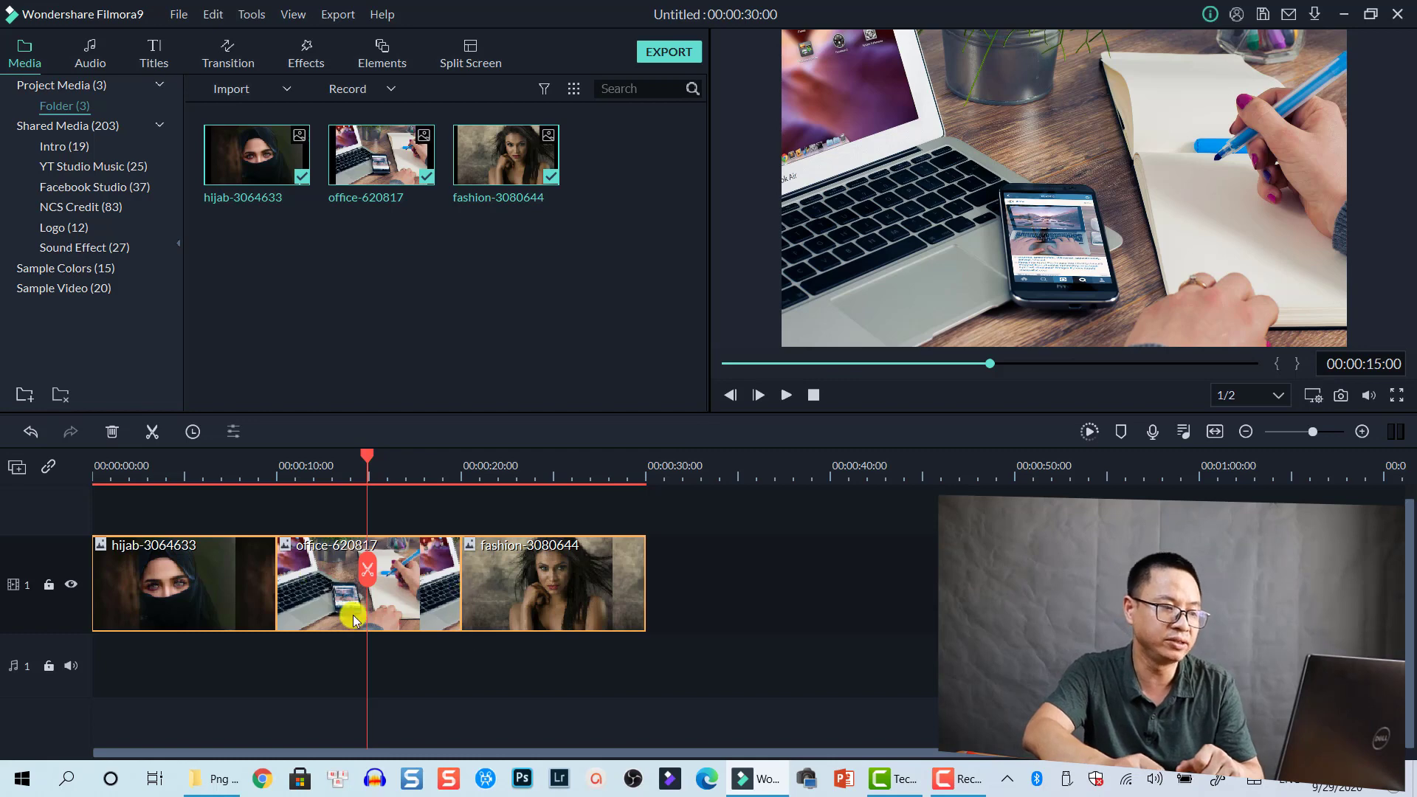
Drag the fashion clip right to start at 00:00:30:00, leaving a gap after the office clip.
click(218, 610)
click(432, 623)
click(581, 563)
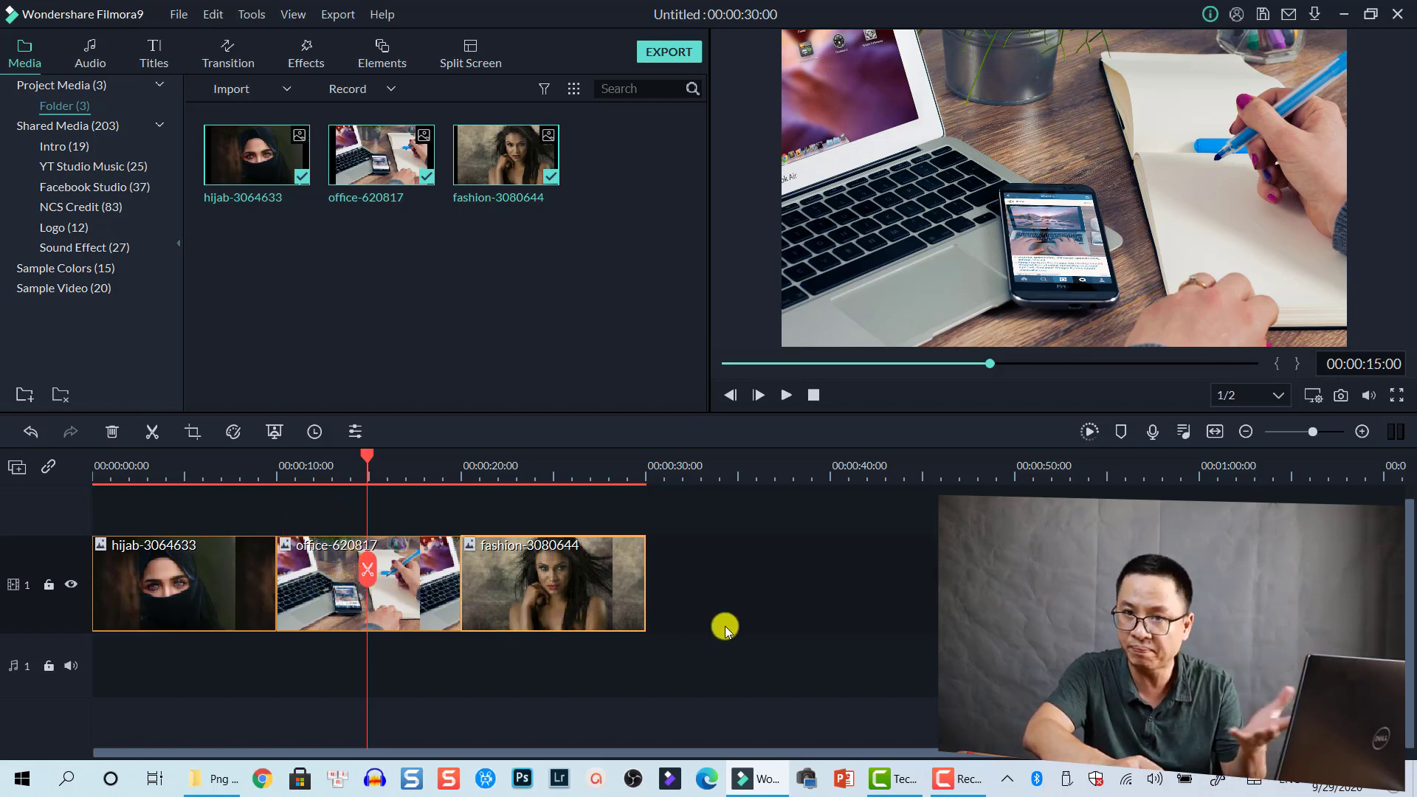
drag(591, 587, 755, 590)
click(428, 589)
click(741, 618)
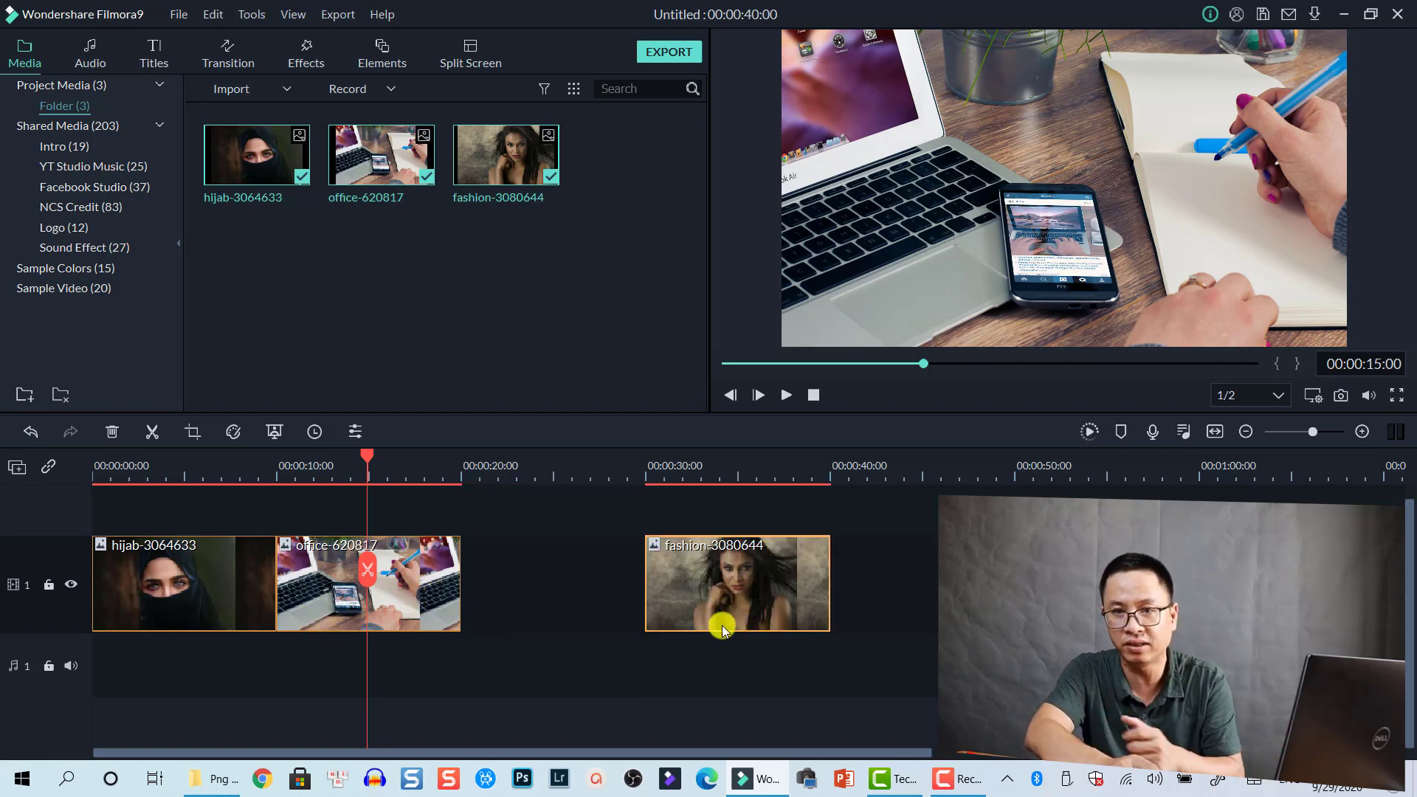
click(431, 599)
click(544, 578)
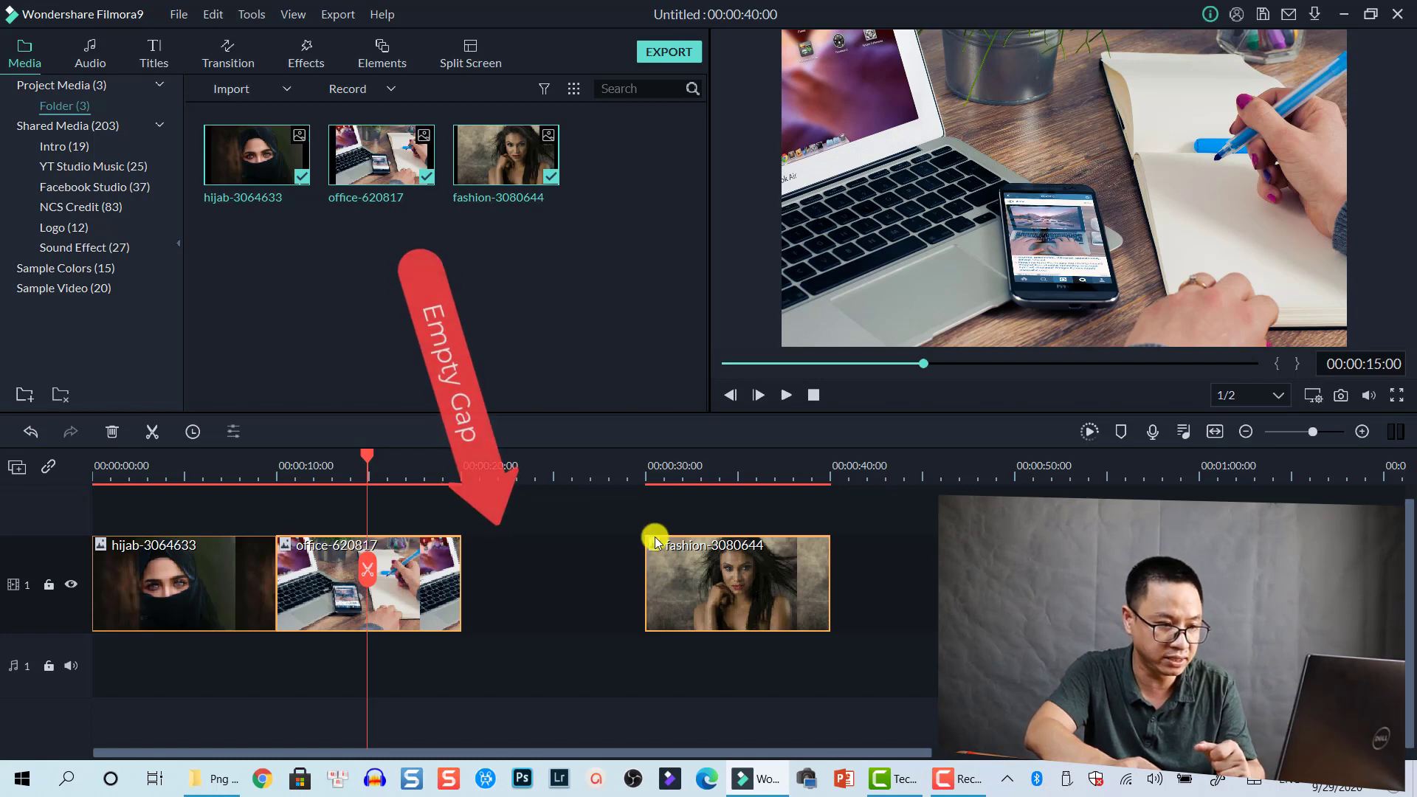
Open the fashion clip's Duration dialog and cancel it without changes.
right_click(745, 594)
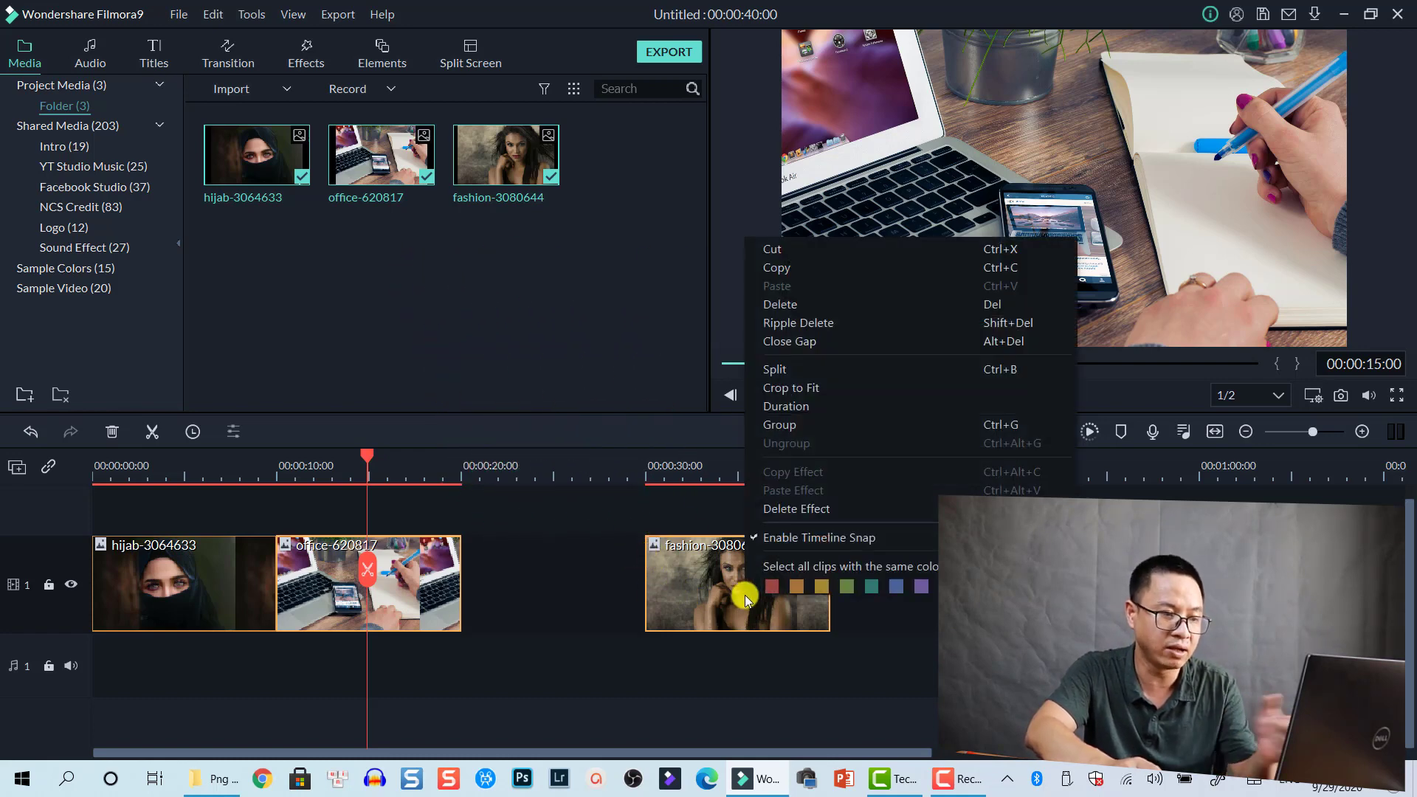
click(798, 411)
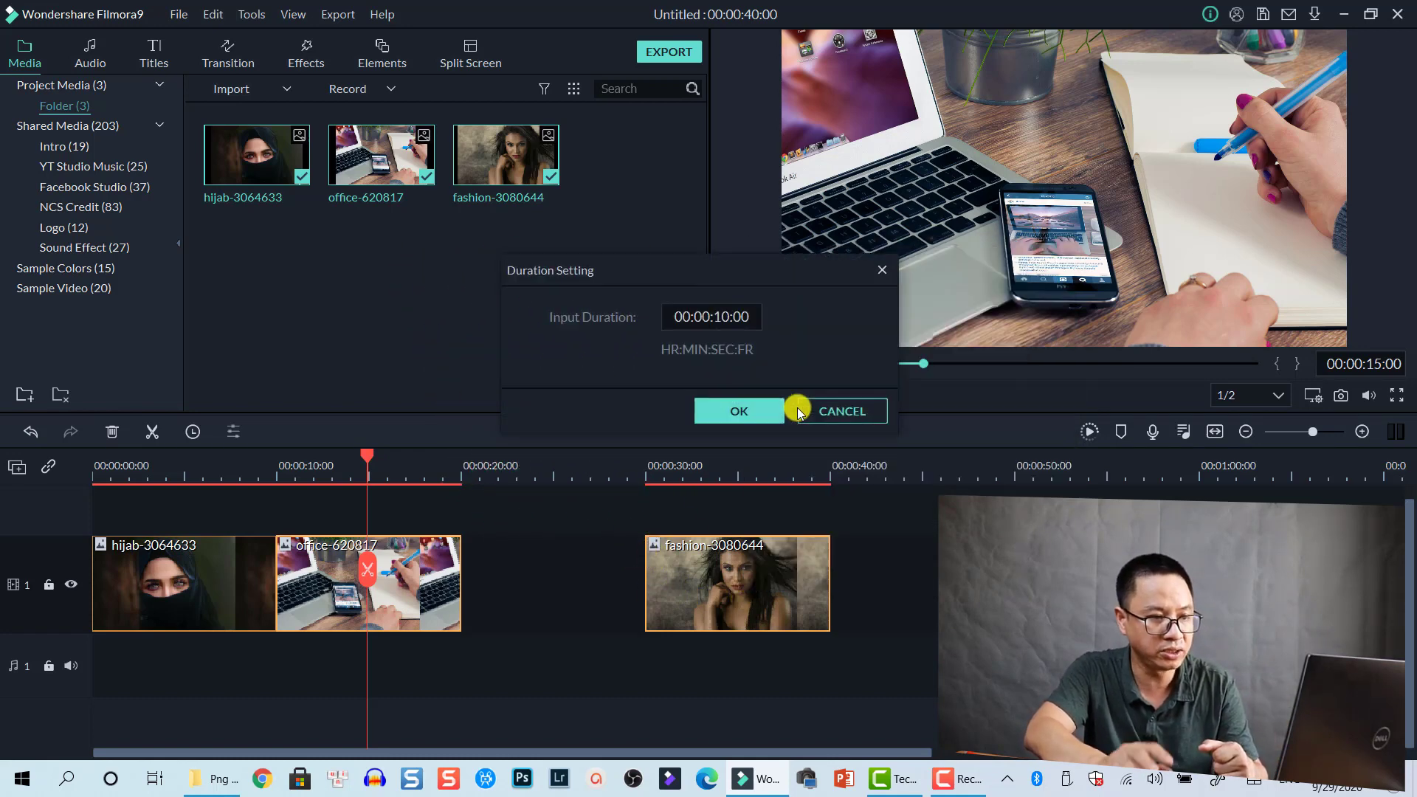
click(729, 315)
click(727, 316)
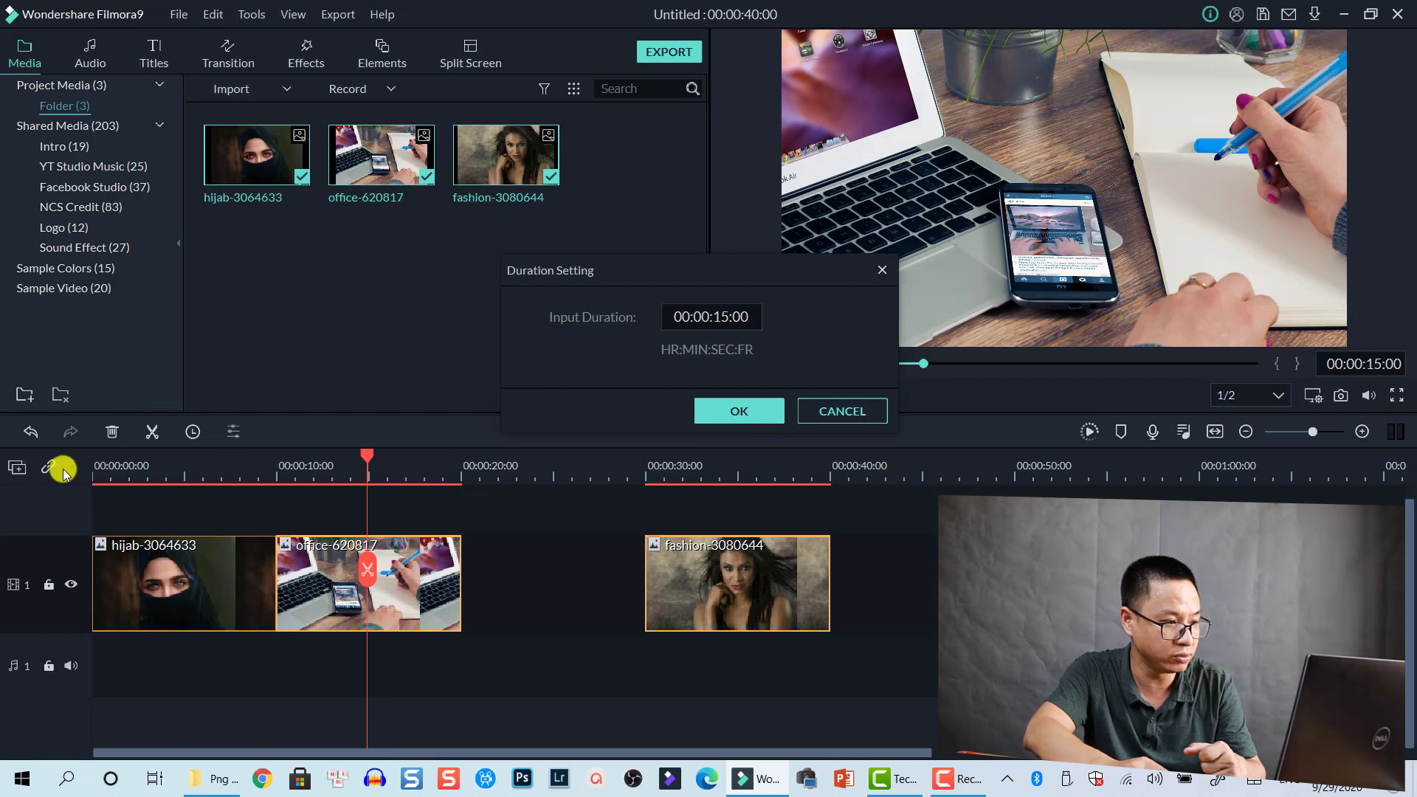
click(830, 411)
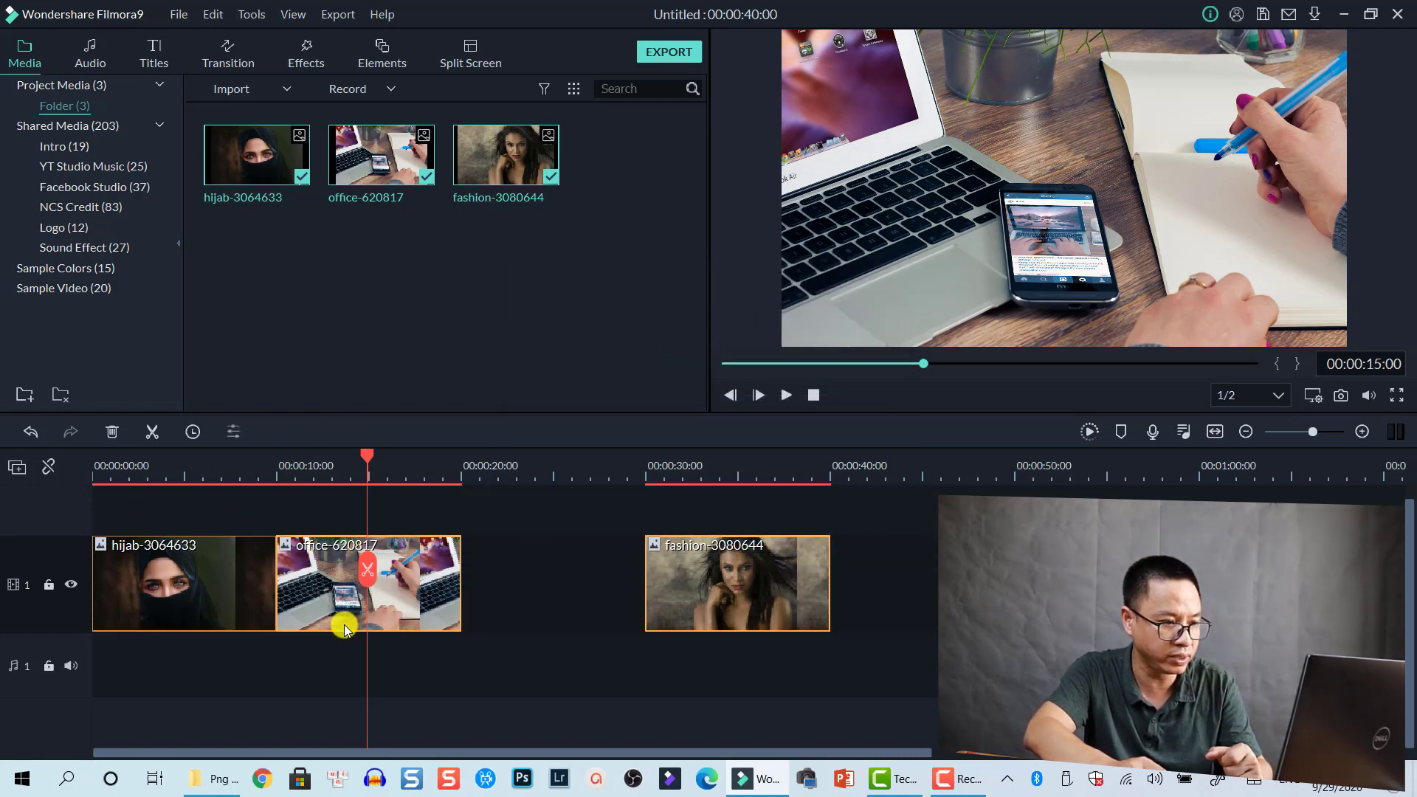
Give the clip a 00:00:15:00 duration, keeping the gap before the fashion clip.
right_click(718, 559)
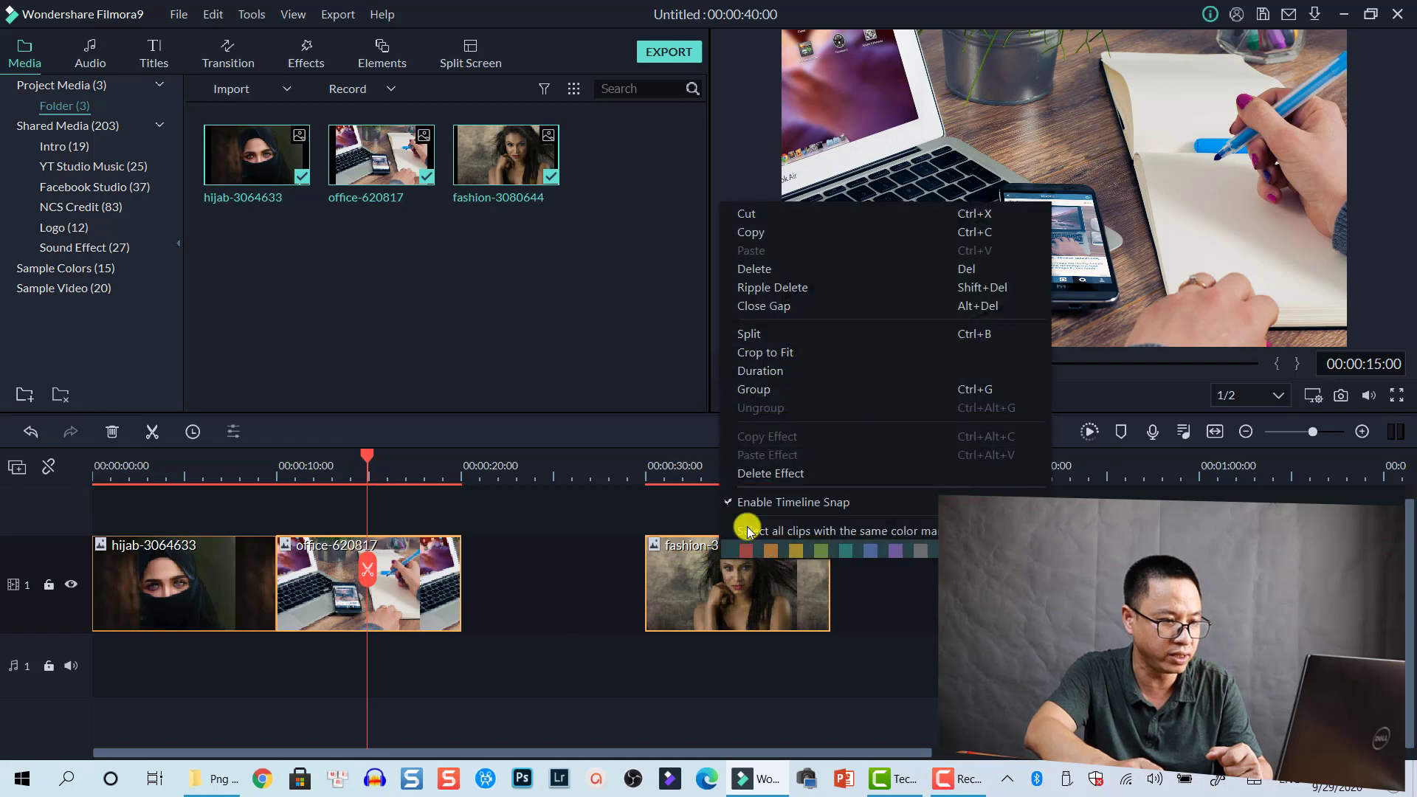
click(775, 378)
double_click(730, 313)
click(729, 312)
text(5:00)
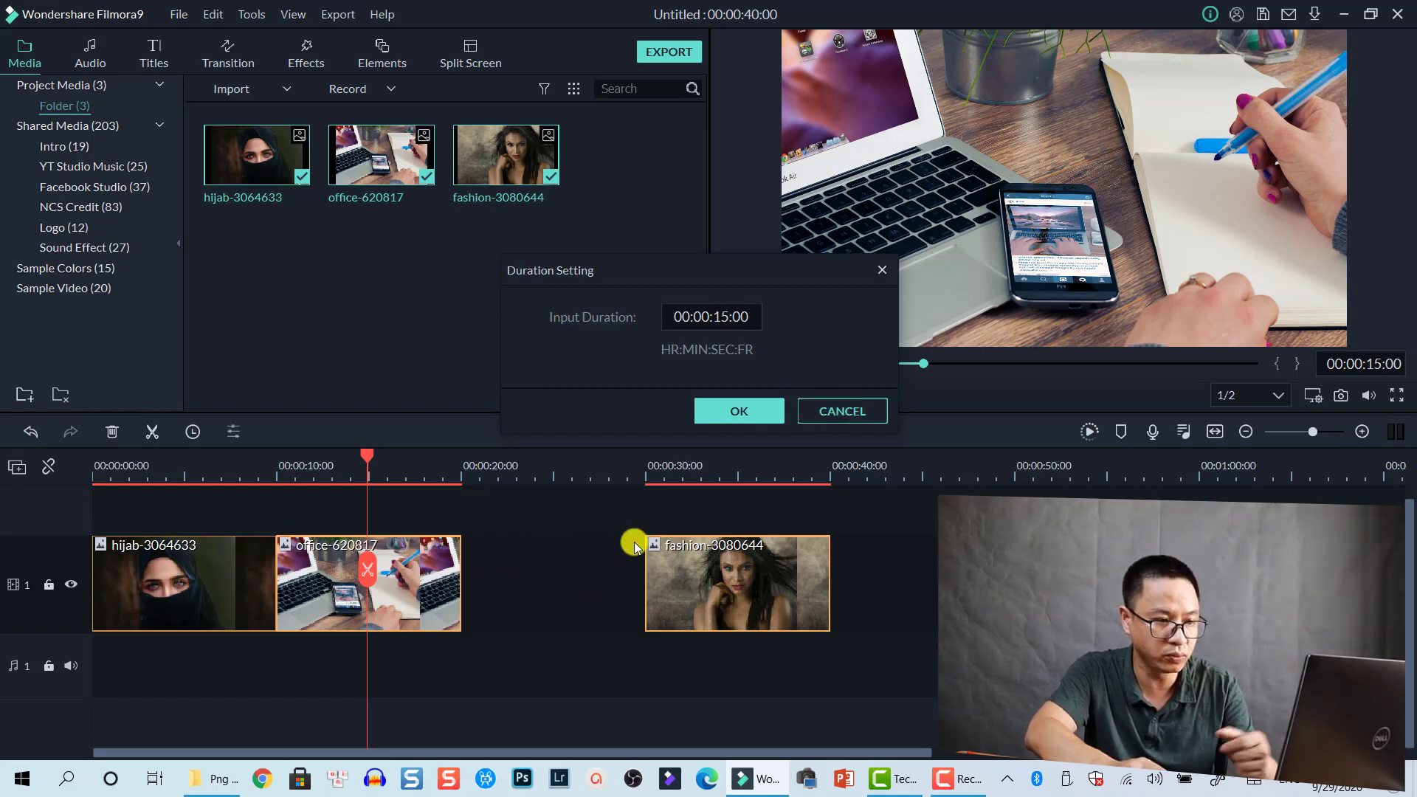
click(741, 411)
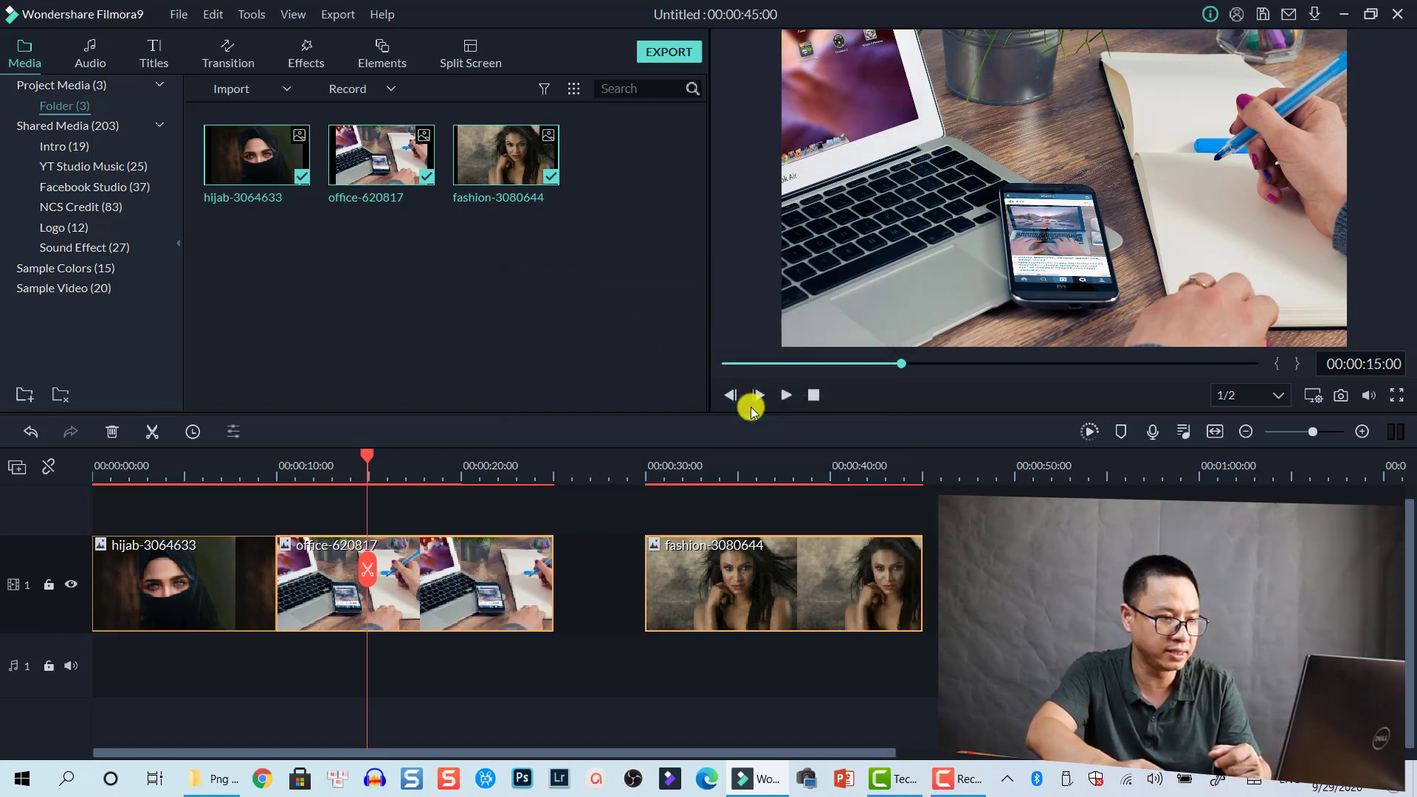